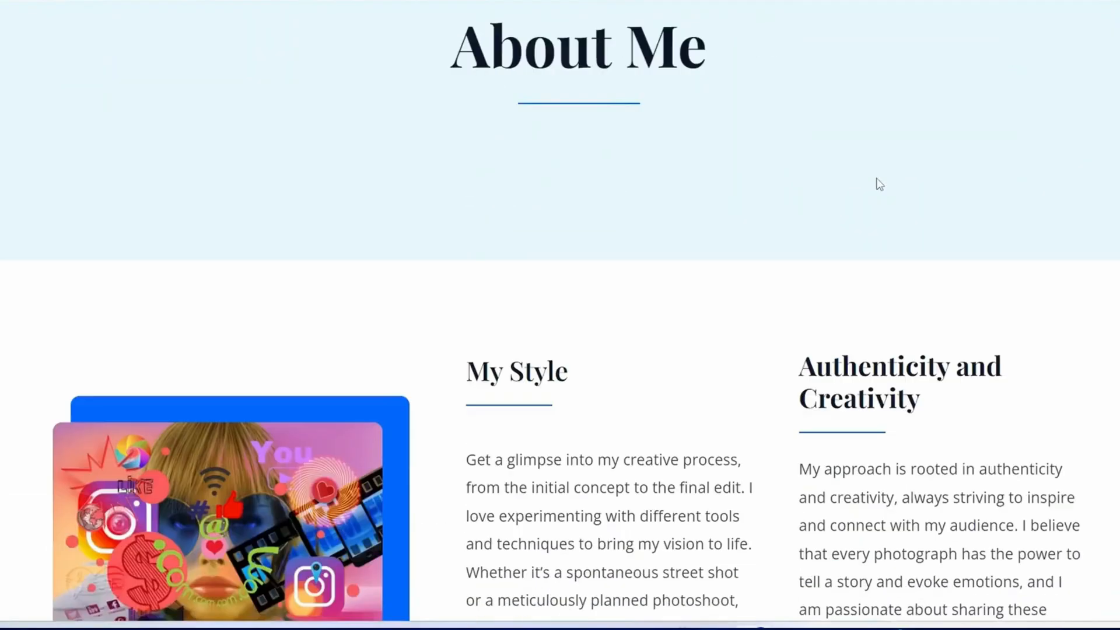
Scroll through the sample WordPress sites and advance the image carousel three slides.
scroll(879, 183, down, 3)
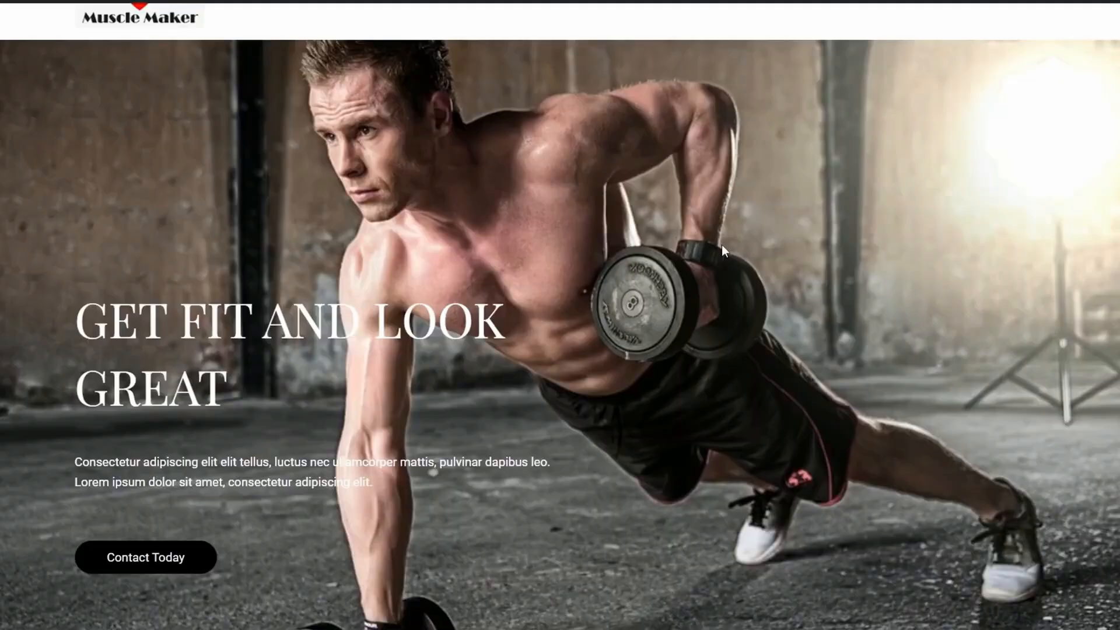
scroll(722, 244, down, 15)
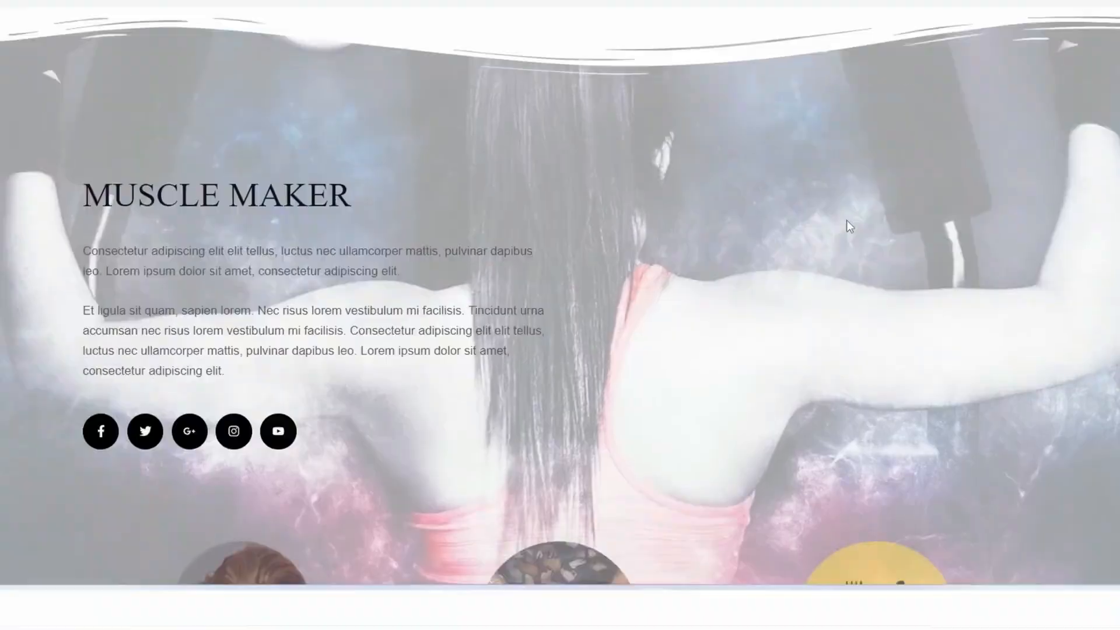
scroll(846, 268, down, 15)
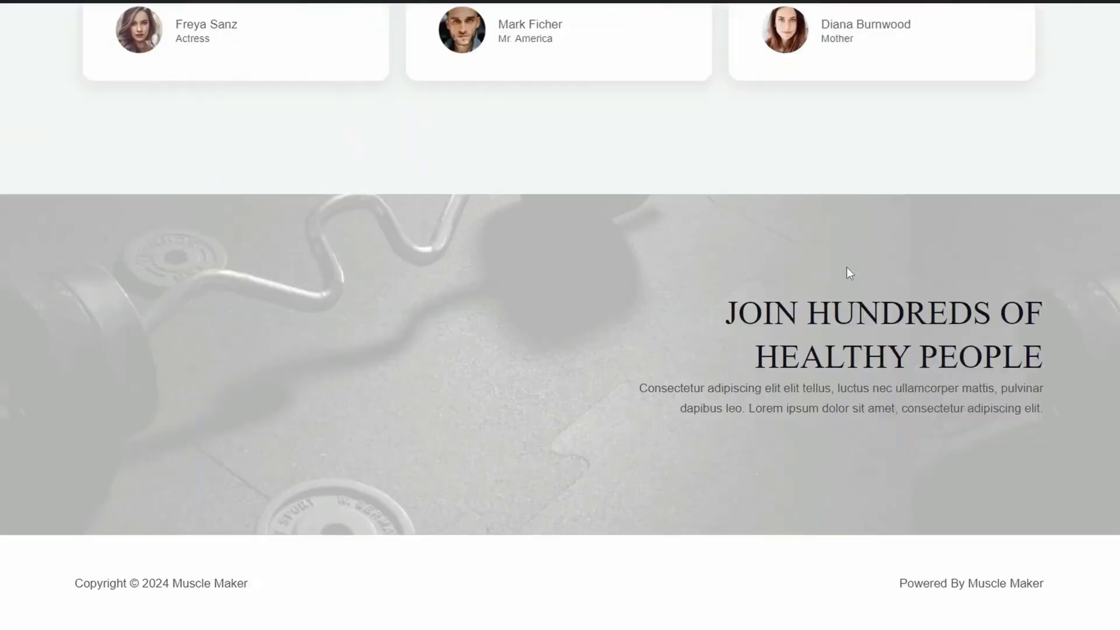
scroll(846, 267, up, 9)
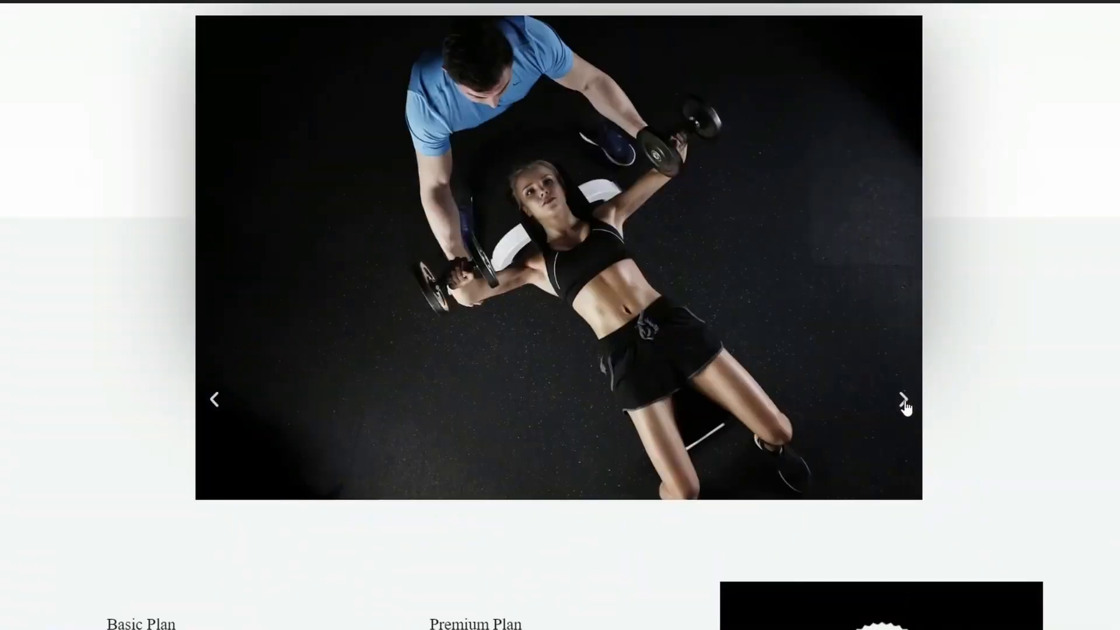
click(903, 399)
click(903, 399)
click(903, 399)
scroll(904, 406, down, 6)
Finish browsing the demo shop, applying the GEEKY coupon, then focus Chrome's New Tab address bar.
drag(118, 175, 557, 453)
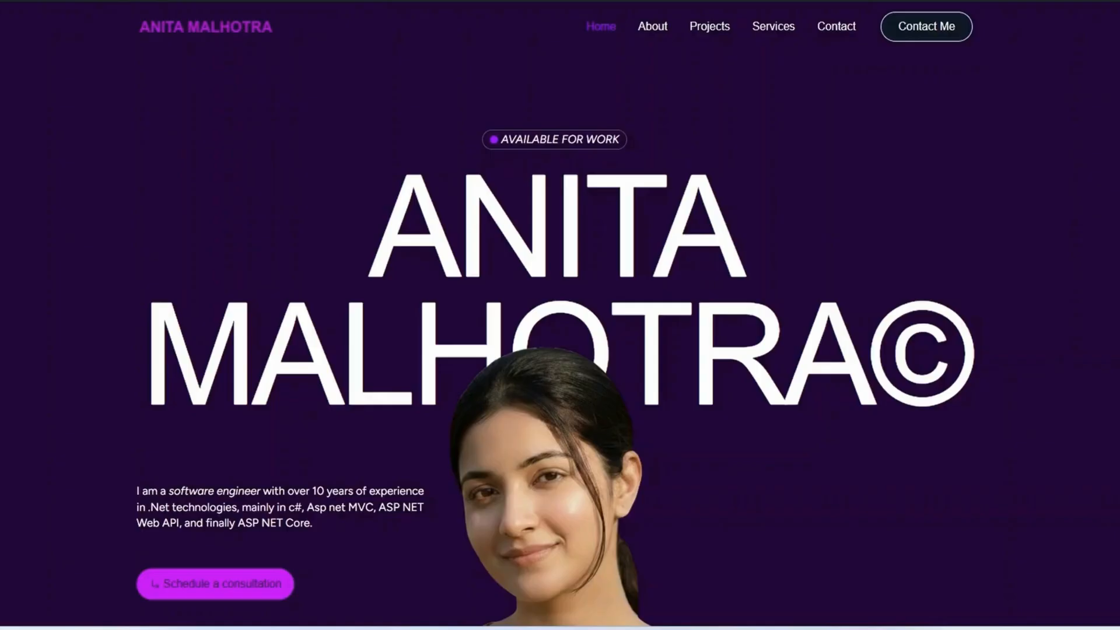
scroll(560, 315, down, 4)
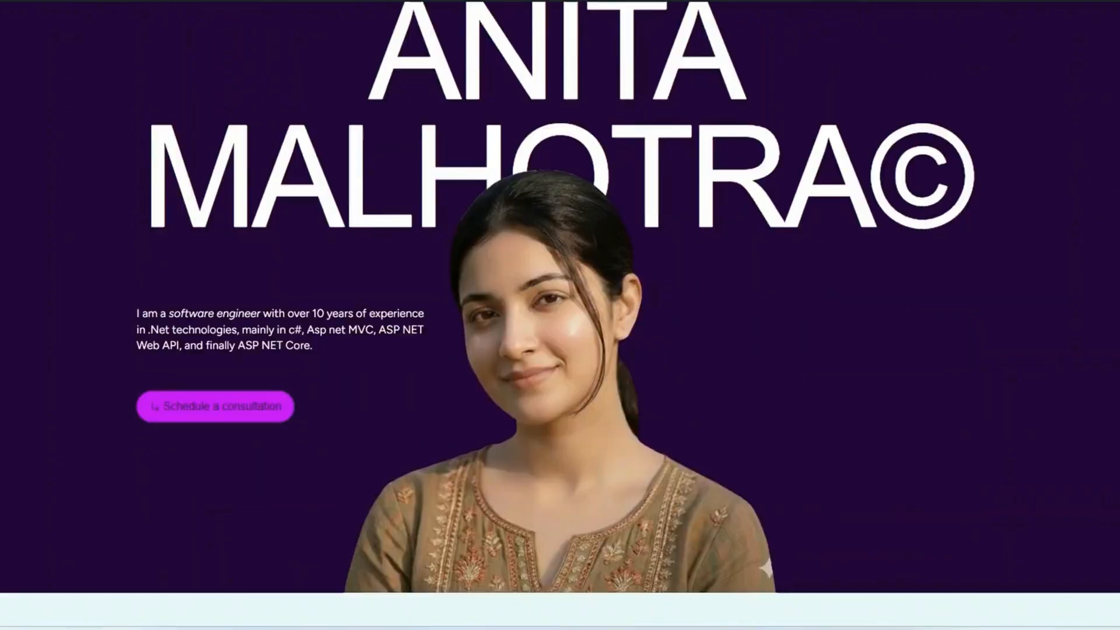
scroll(559, 315, down, 10)
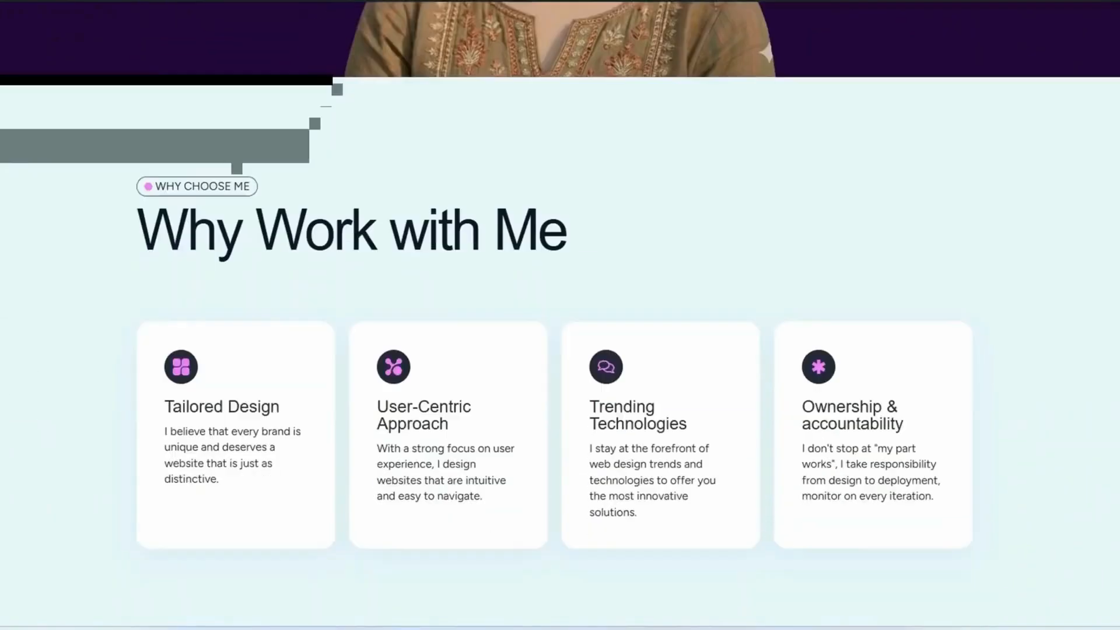
scroll(560, 315, down, 7)
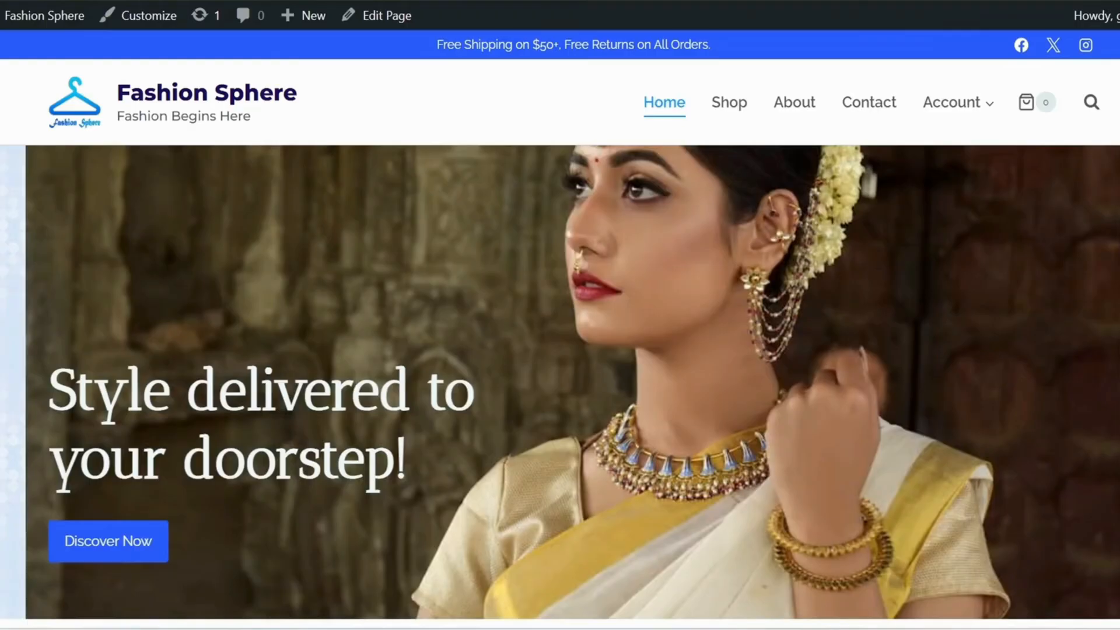
scroll(560, 315, down, 15)
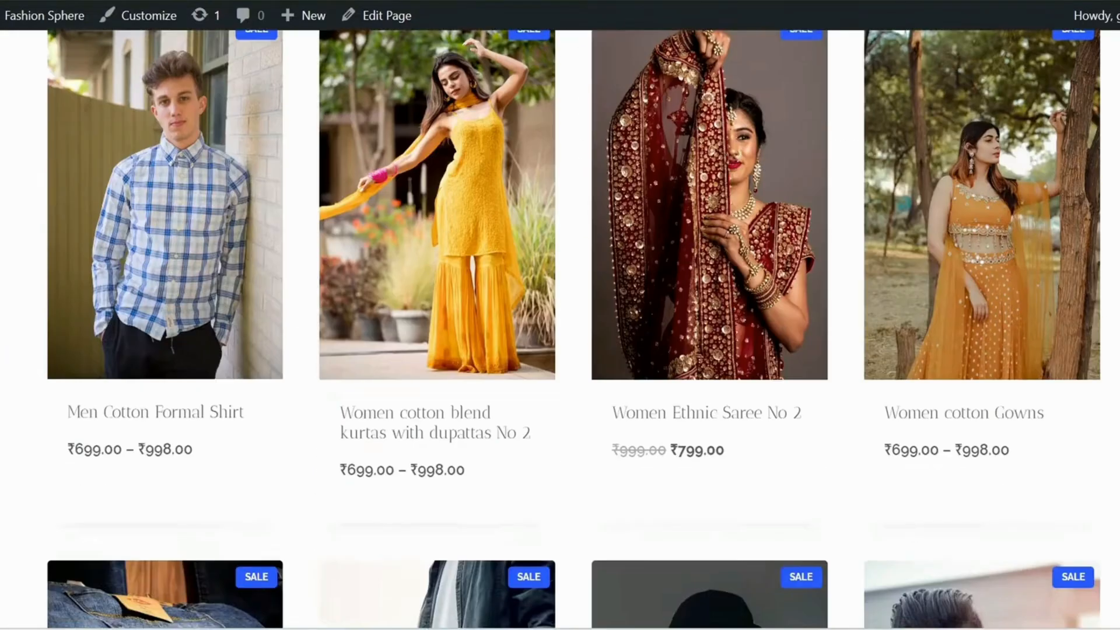
scroll(560, 315, down, 5)
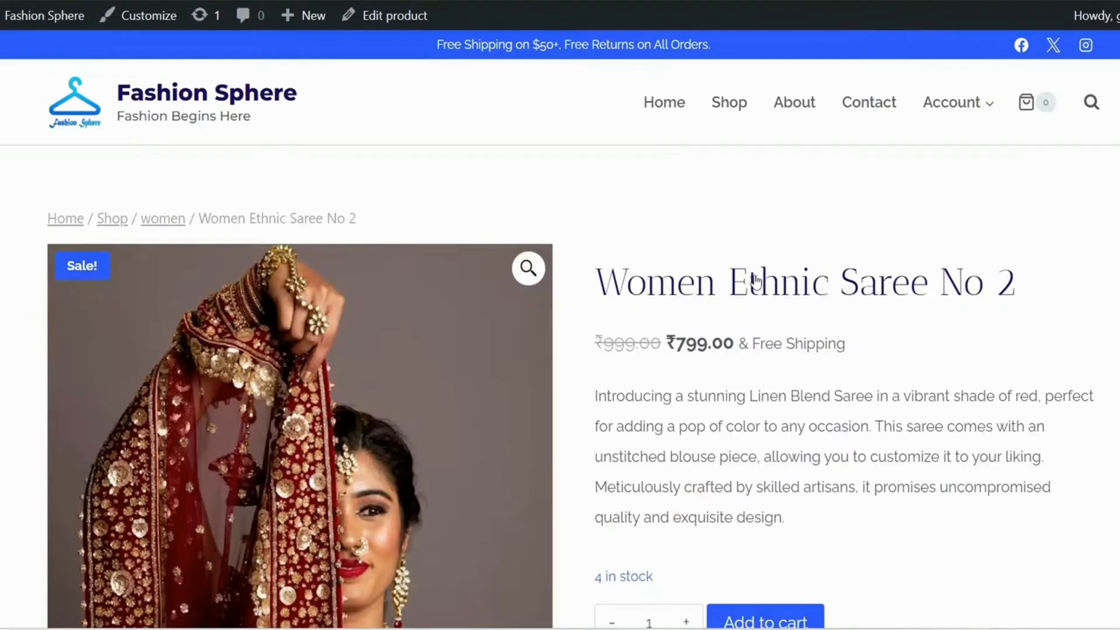
scroll(755, 279, down, 5)
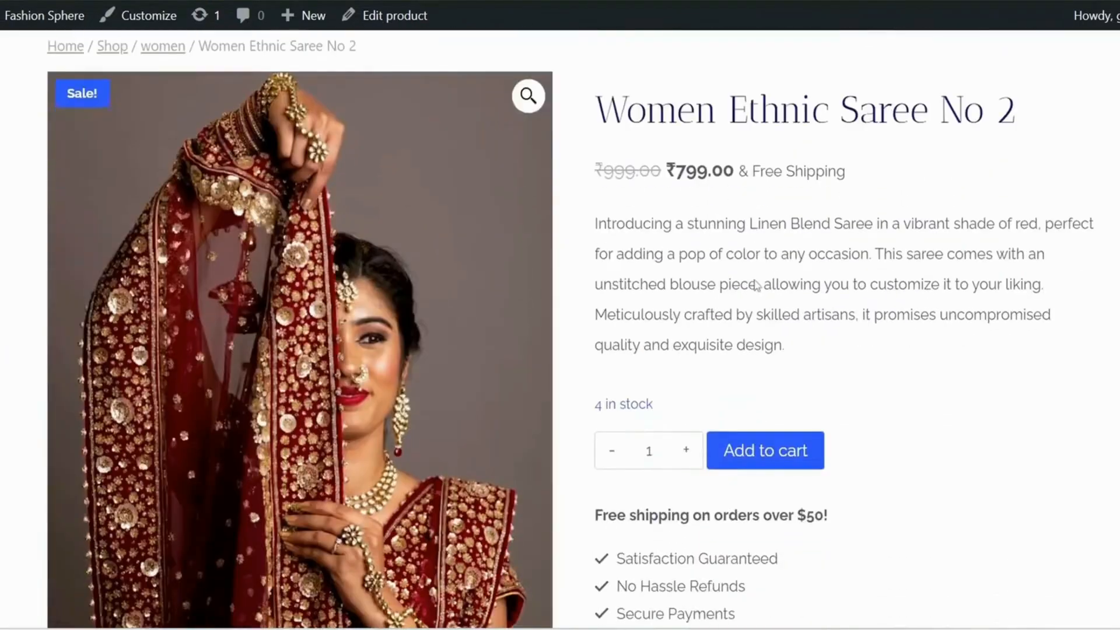
scroll(755, 280, down, 5)
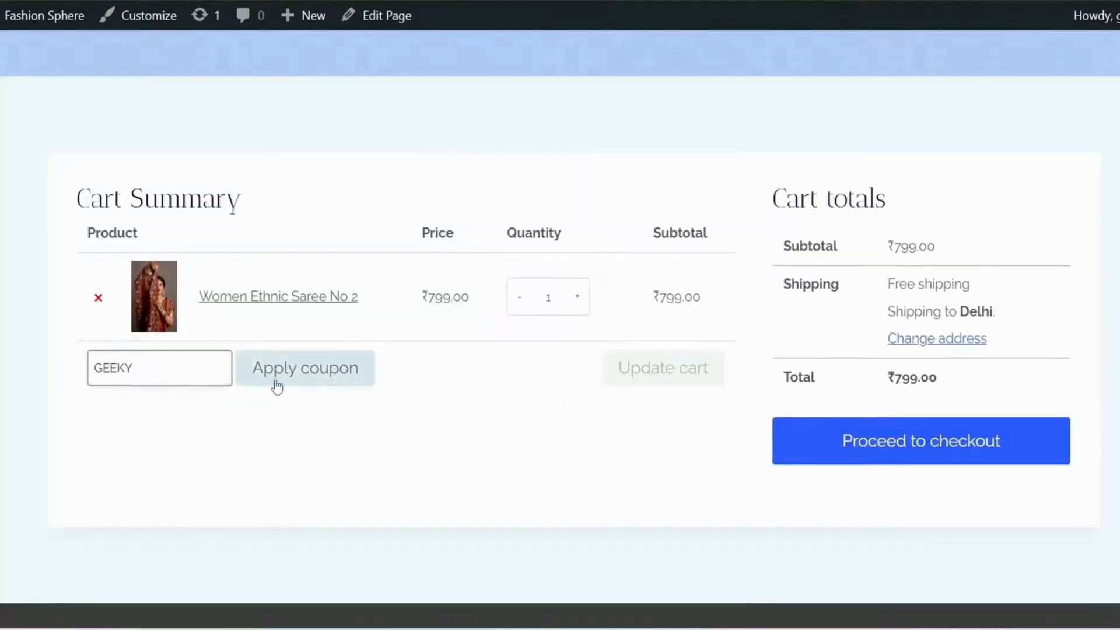
click(280, 376)
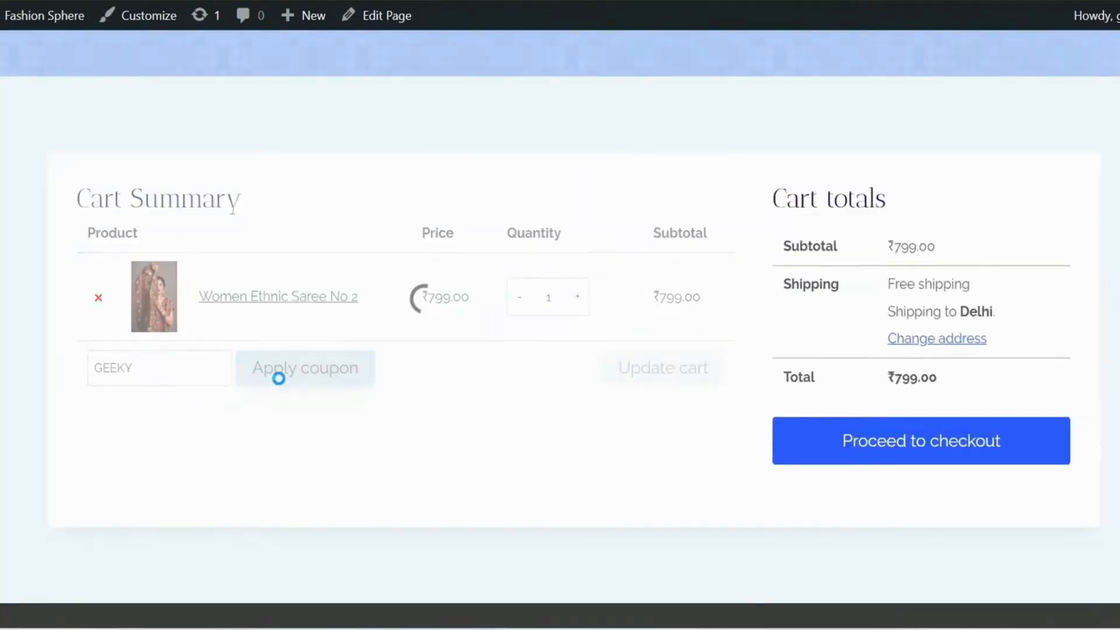
scroll(957, 427, down, 1)
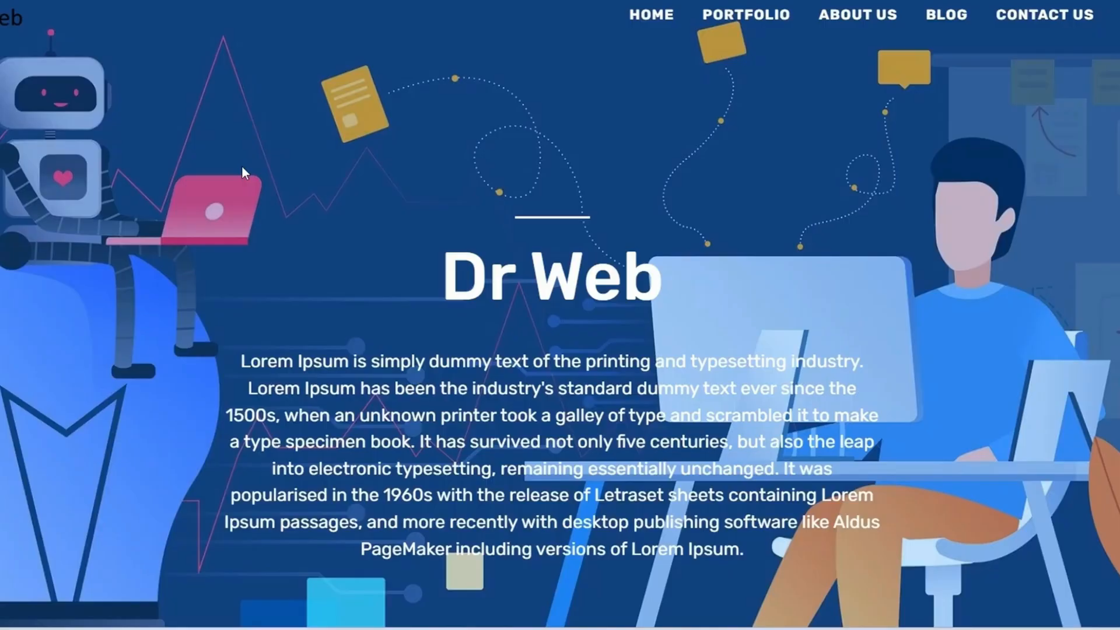
scroll(242, 165, down, 15)
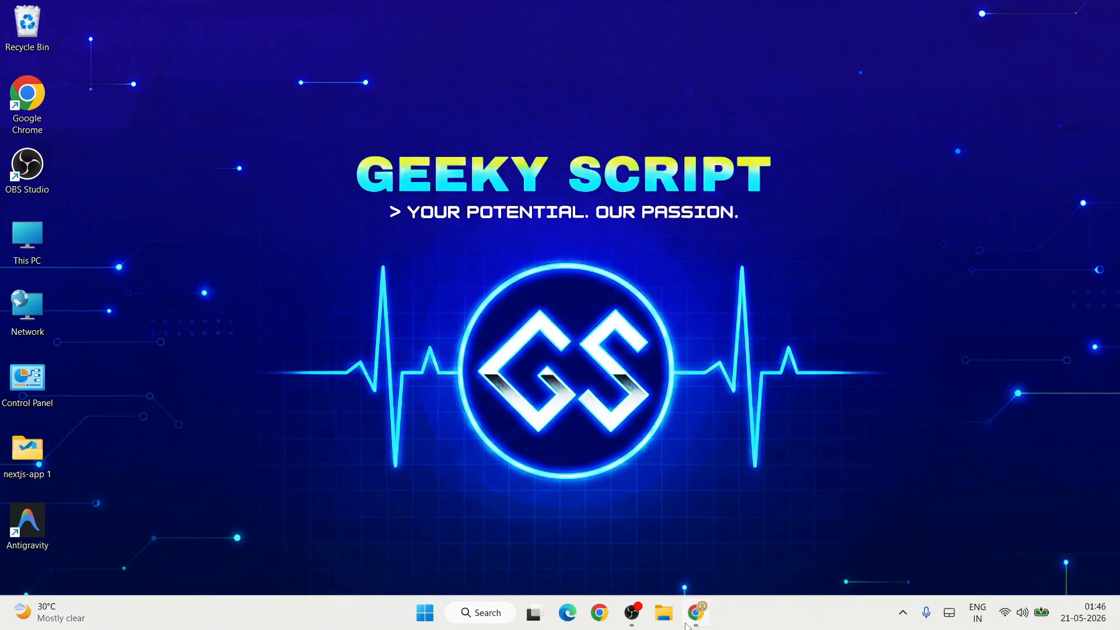
click(689, 622)
click(411, 38)
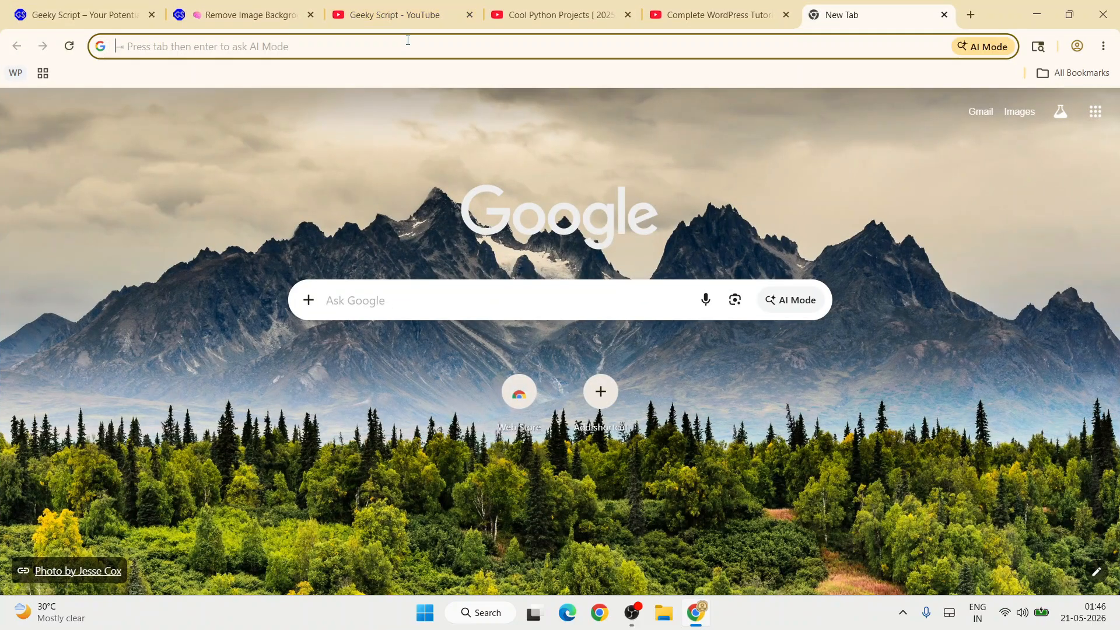
Search 'wordpress download' and open the WordPress.org download page.
text(wordp)
key(Down)
key(Down)
key(Return)
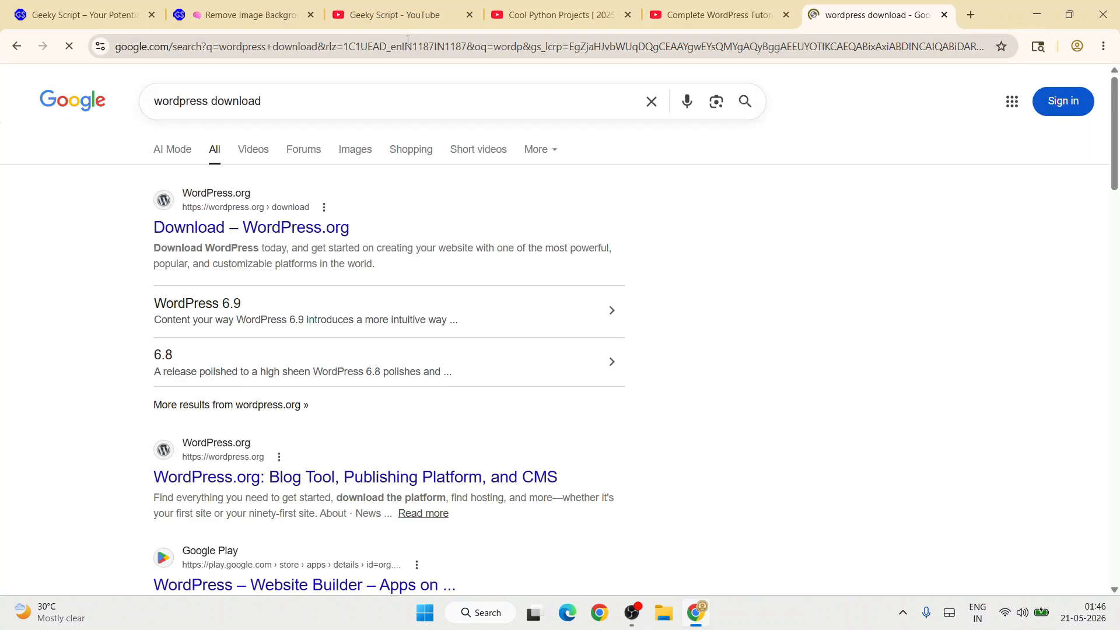
click(284, 227)
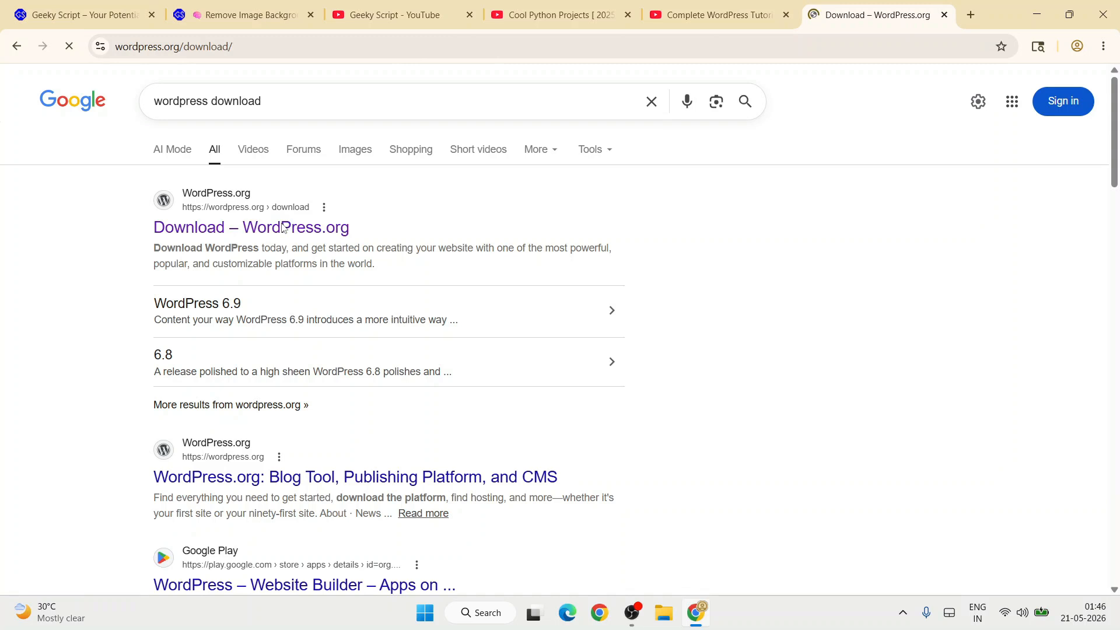
Download WordPress 7.0 and check its download progress in Chrome.
click(287, 48)
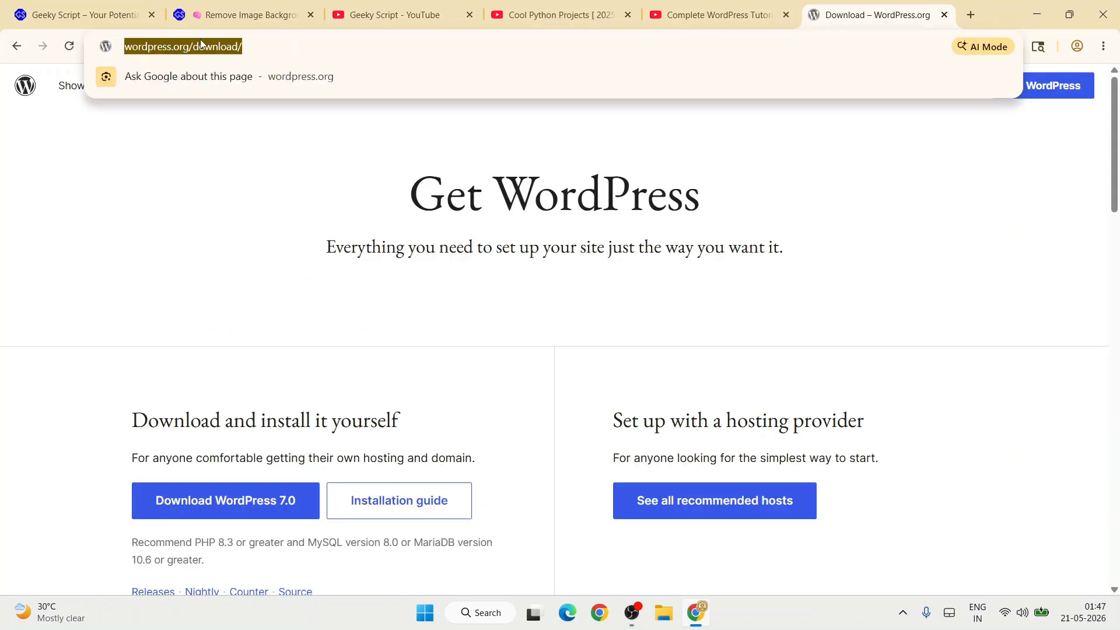
click(310, 230)
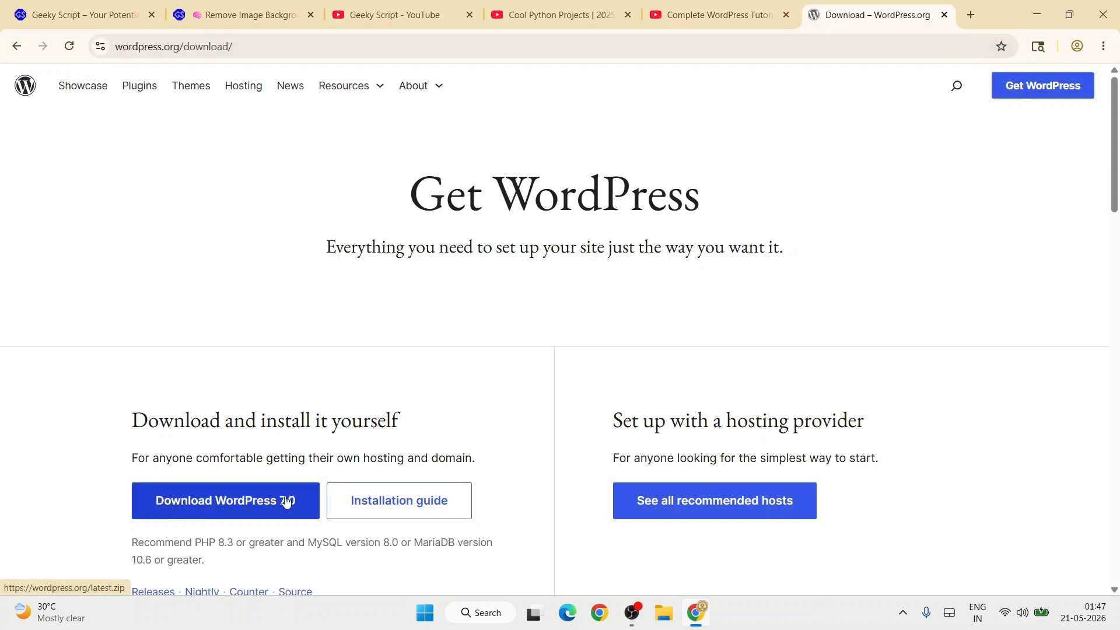
click(236, 500)
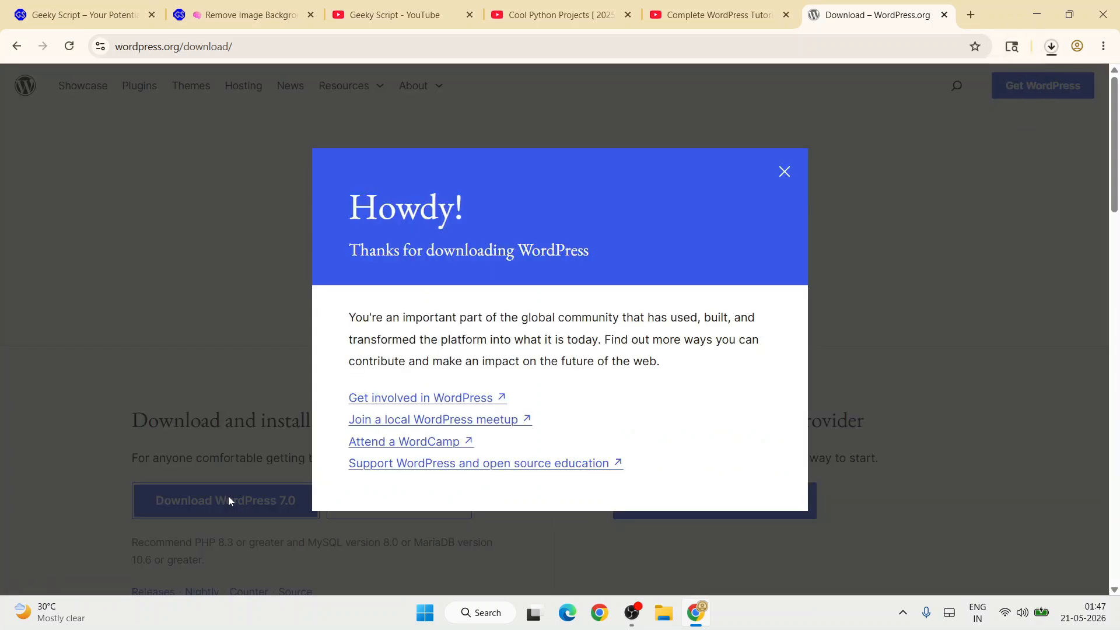
click(1050, 47)
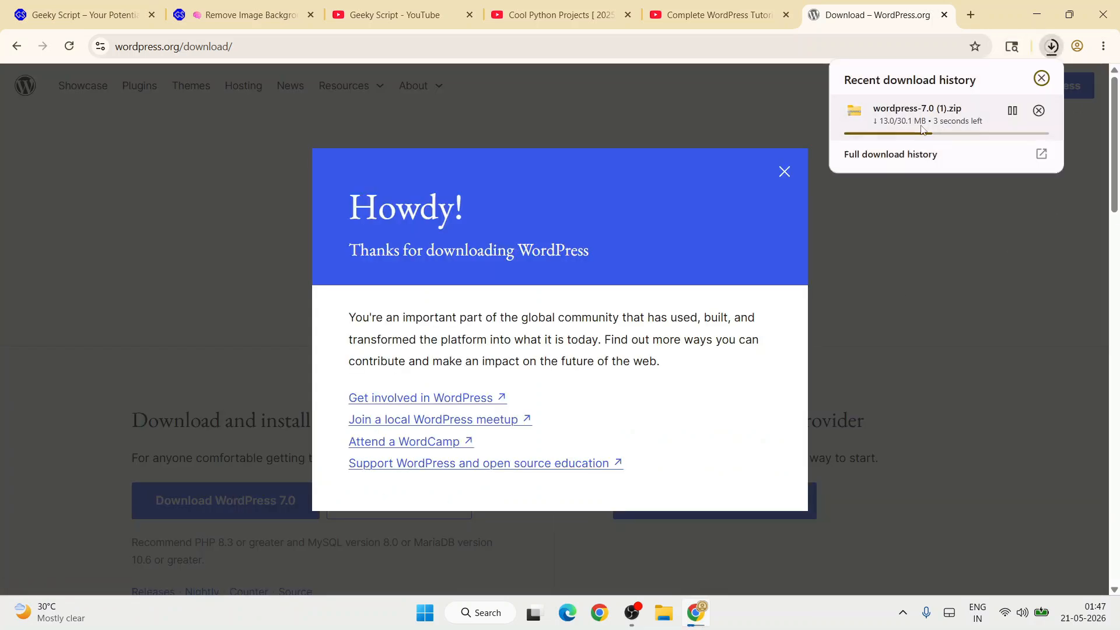
In a new tab, search 'xampp download' and open the apachefriends.org download page.
click(974, 13)
text(xamp)
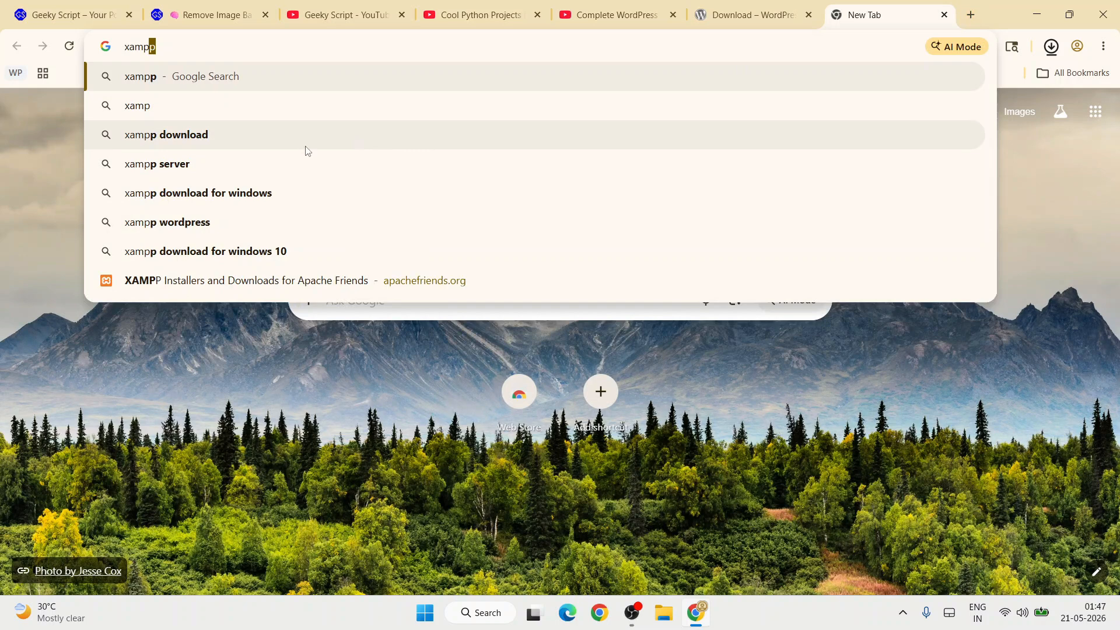
click(305, 148)
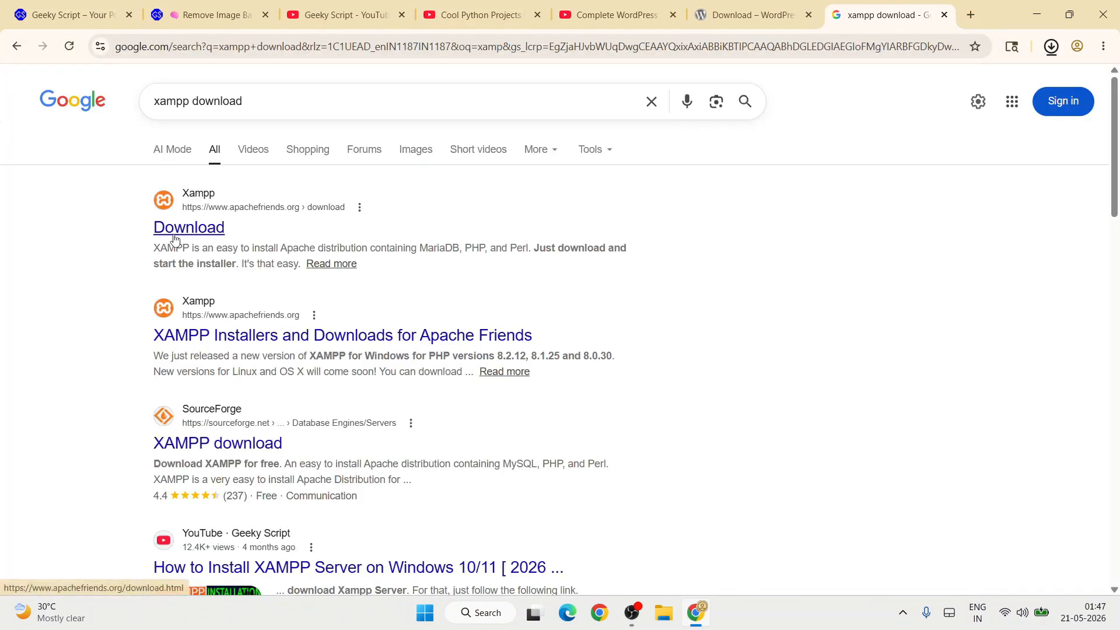
click(174, 238)
click(286, 44)
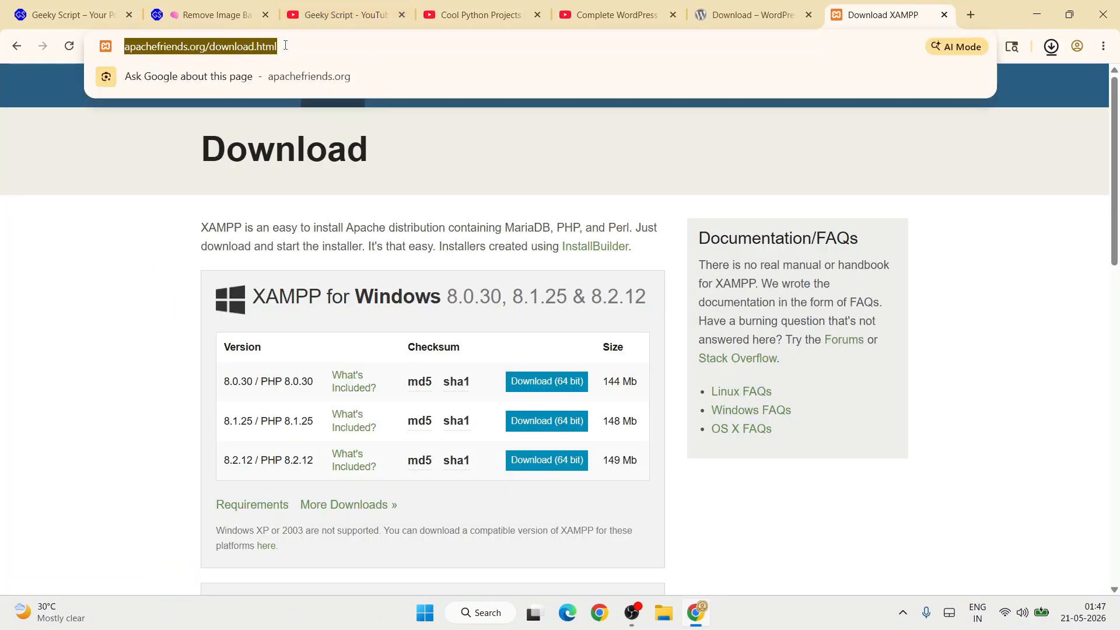
click(132, 292)
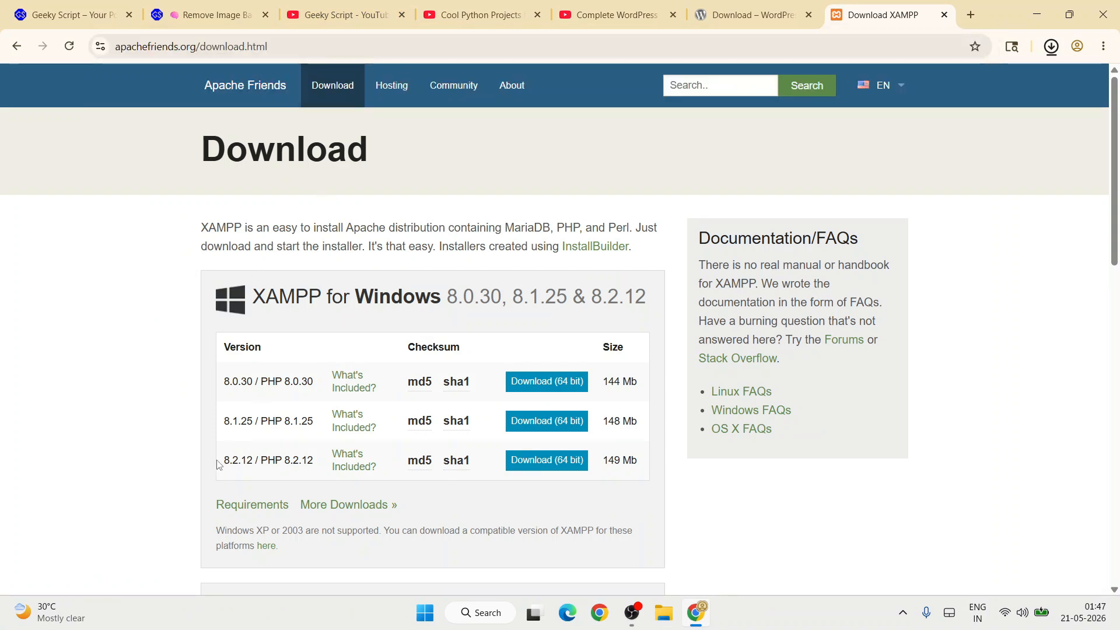
Download the 64-bit XAMPP 8.2.12 installer and show the finished download in its folder.
drag(217, 464, 326, 462)
click(230, 467)
click(549, 460)
click(771, 15)
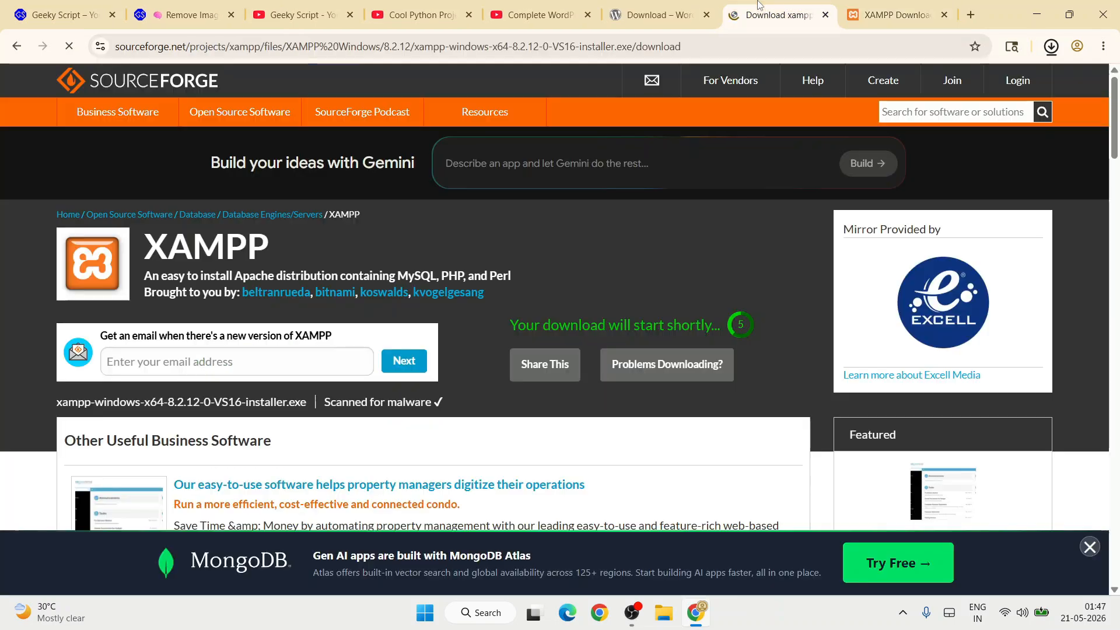
drag(551, 326, 769, 325)
click(767, 327)
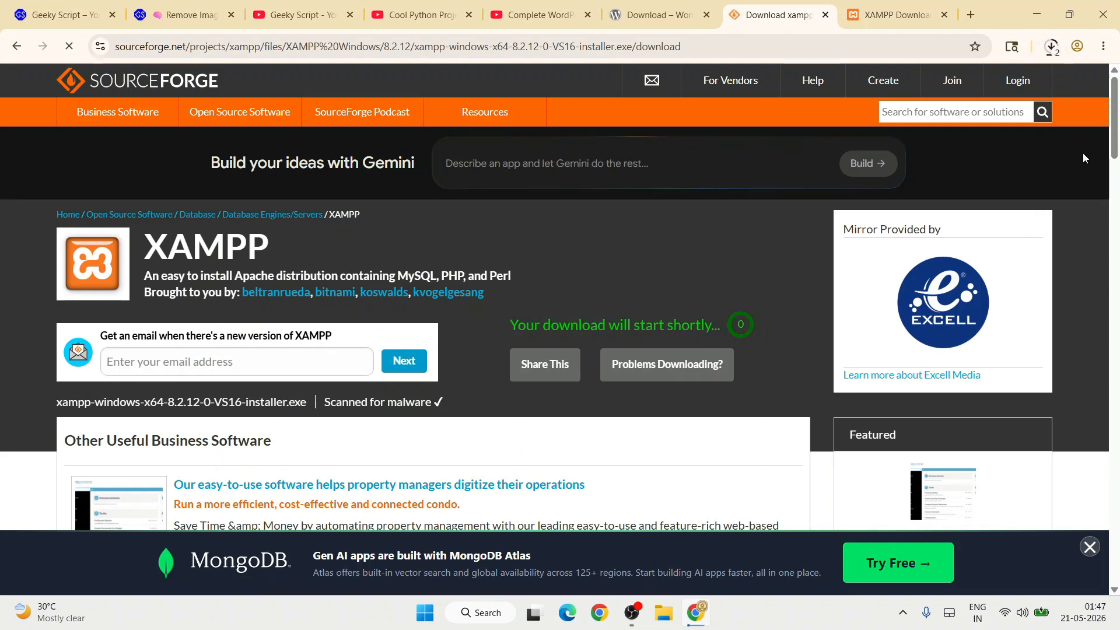
click(1051, 47)
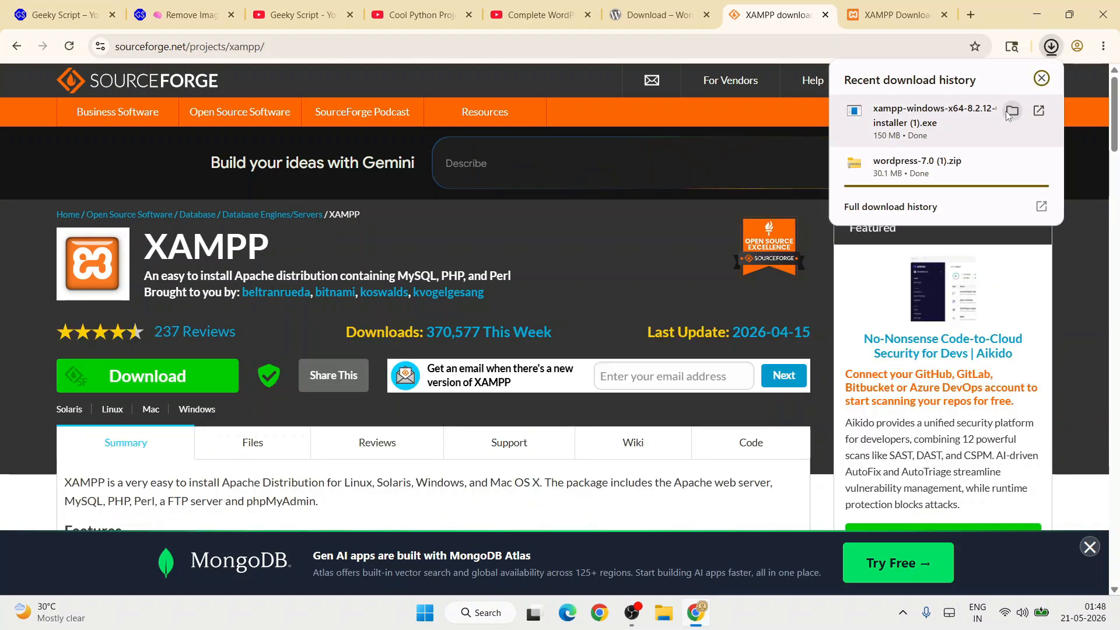
click(1012, 111)
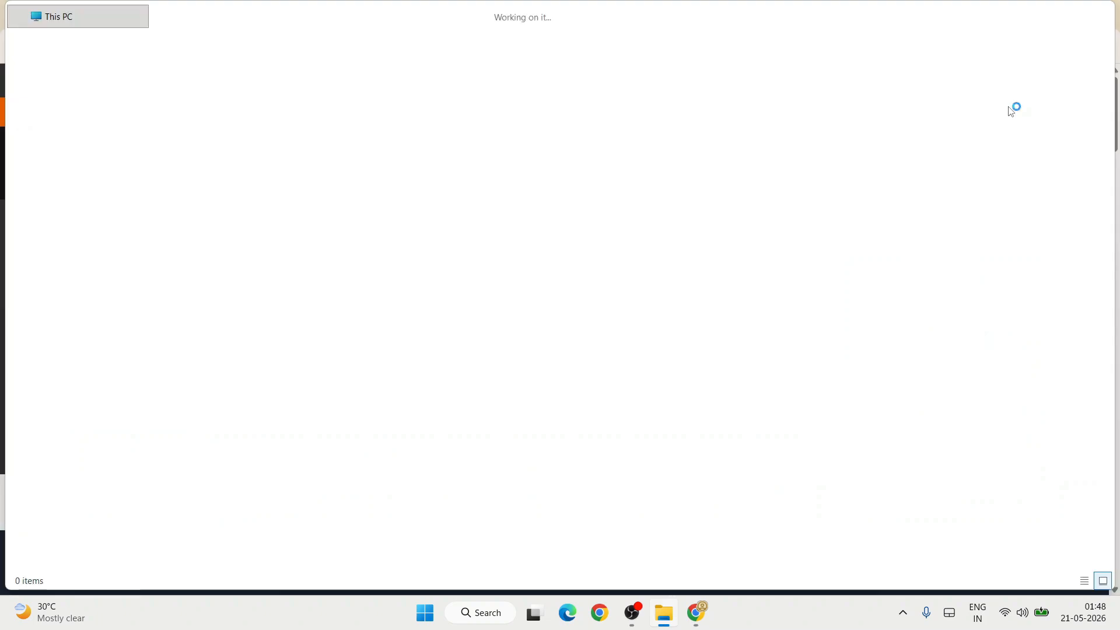
Check both downloads, then launch xampp-windows-x64-8.2.12-0-VS16-installer.exe.
click(292, 147)
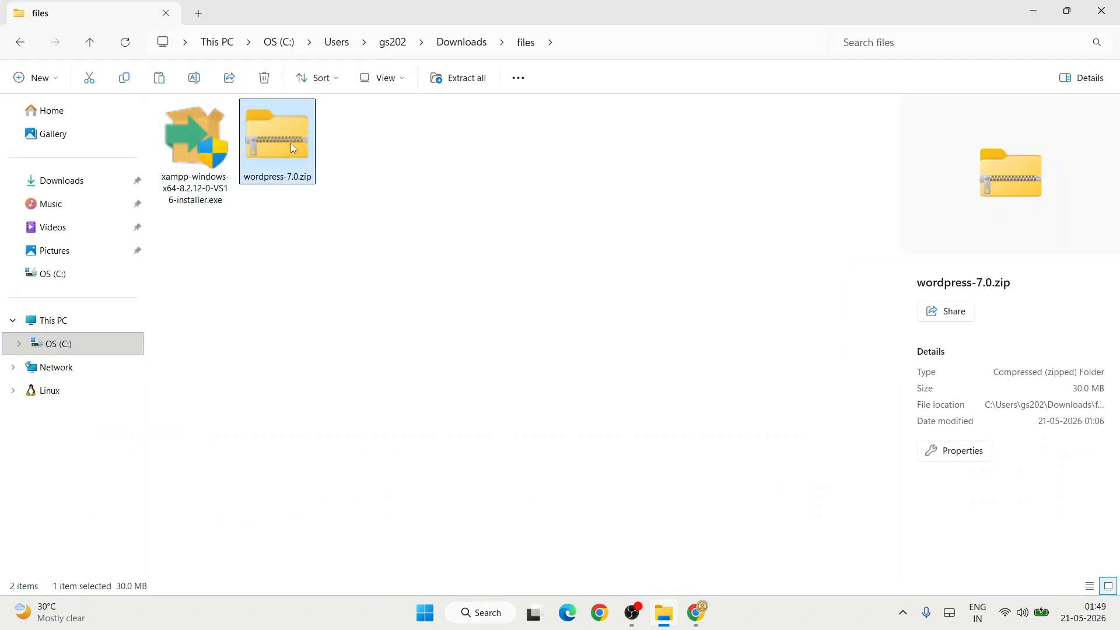
click(185, 166)
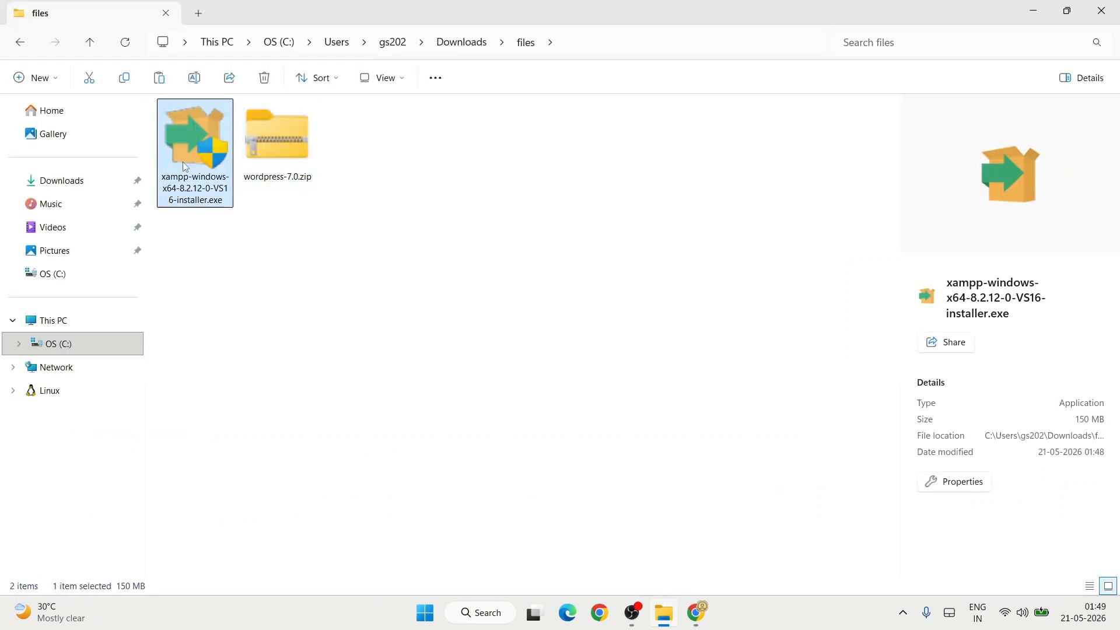
double_click(190, 159)
Accept the UAC warning and keep the default components and C:\xampp install folder.
click(1042, 9)
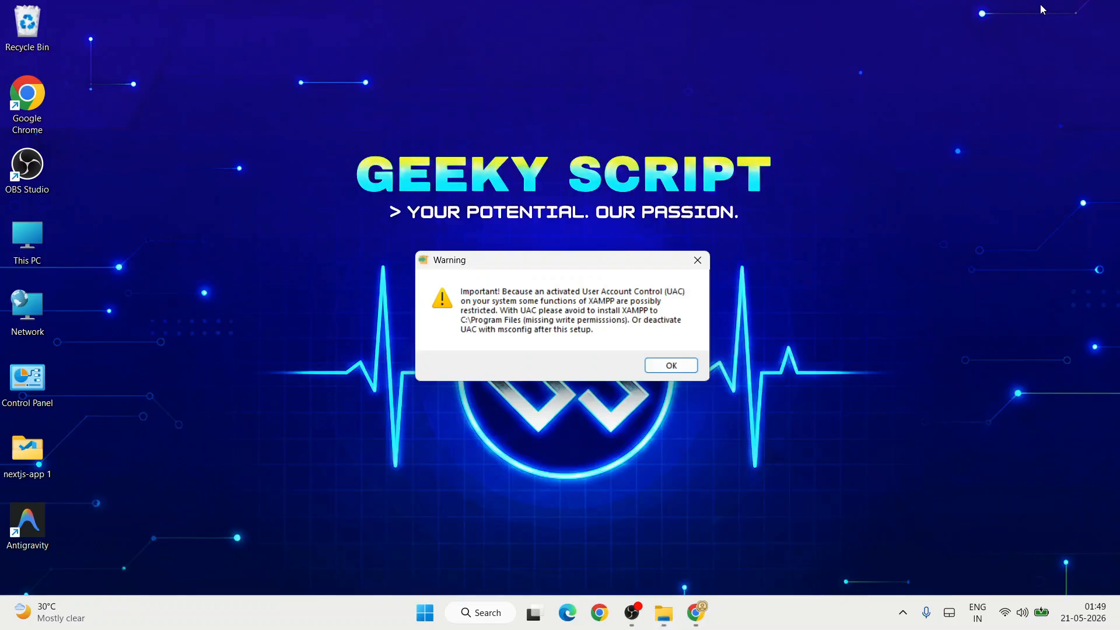
click(671, 367)
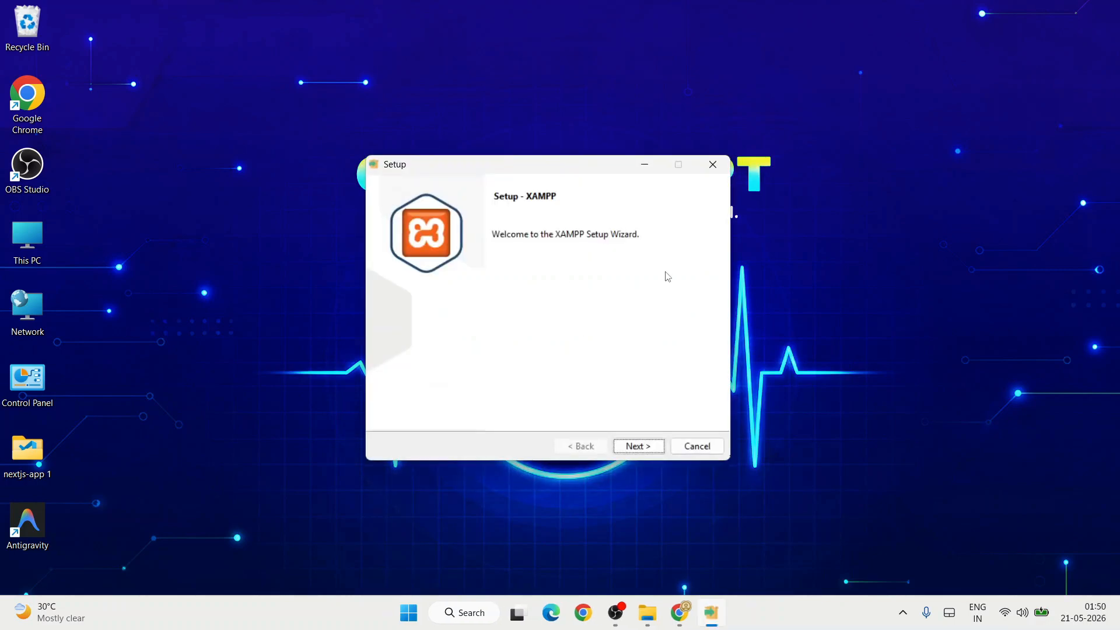
click(635, 449)
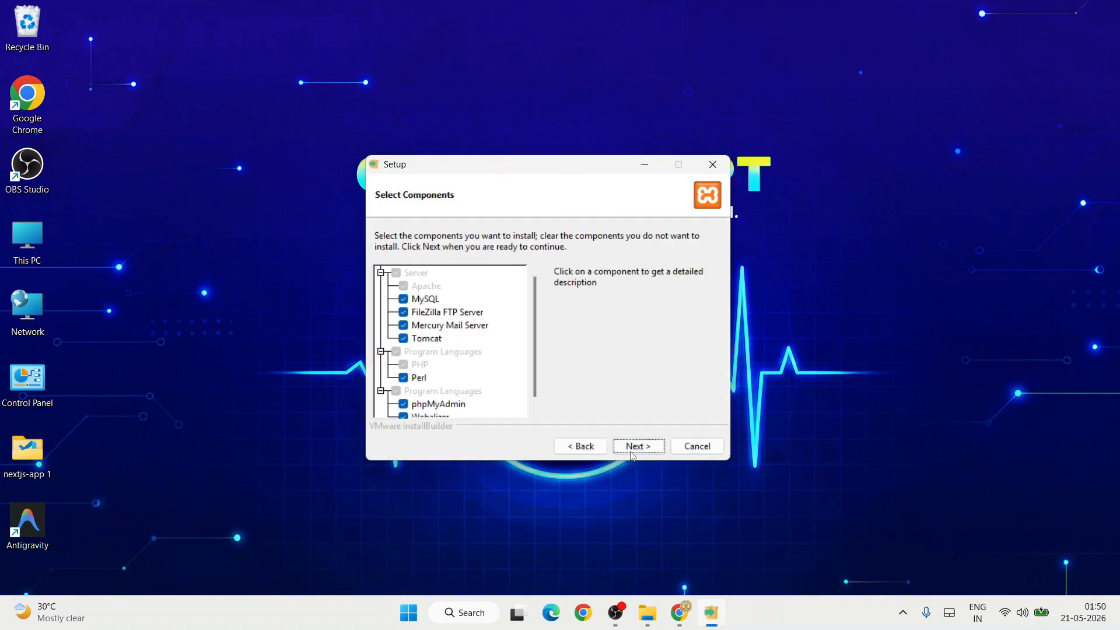
click(651, 447)
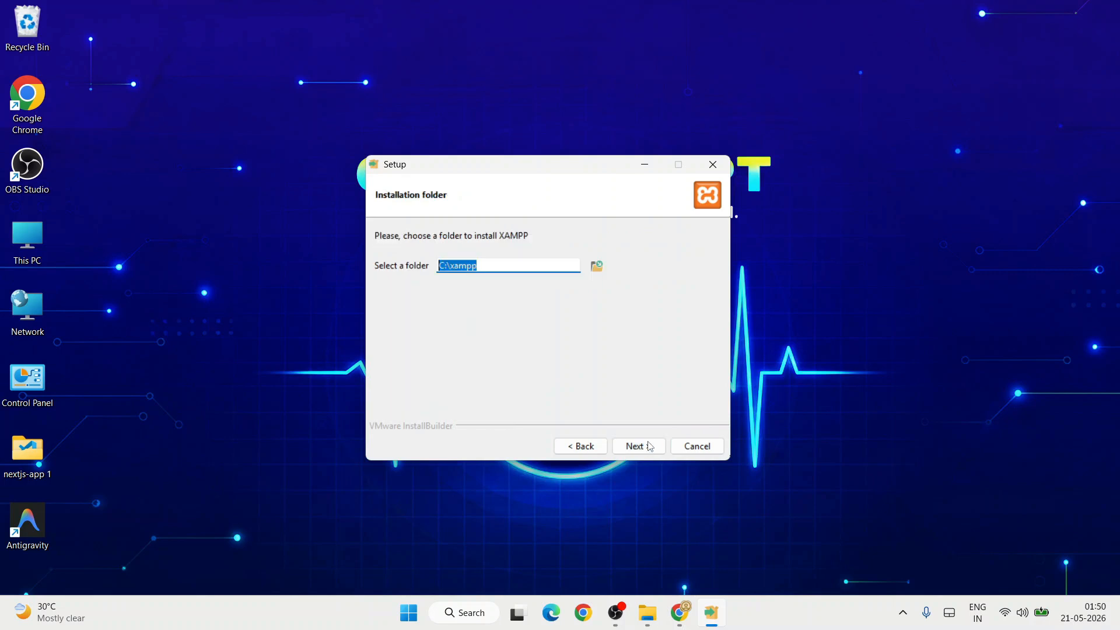
click(651, 446)
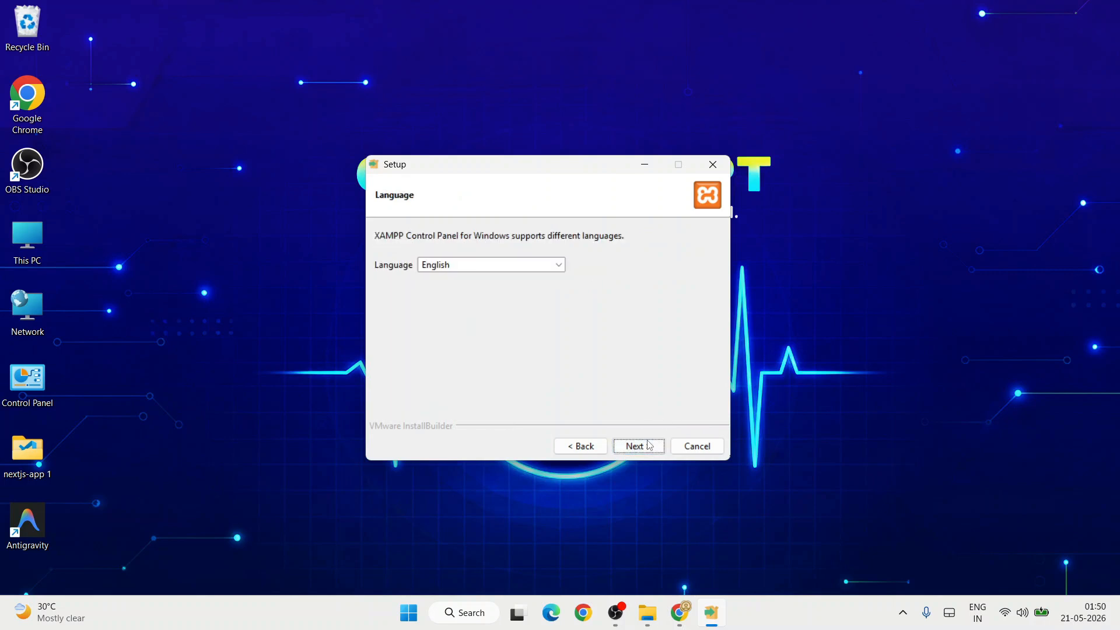
Keep English as the Control Panel language and begin installing XAMPP.
click(558, 266)
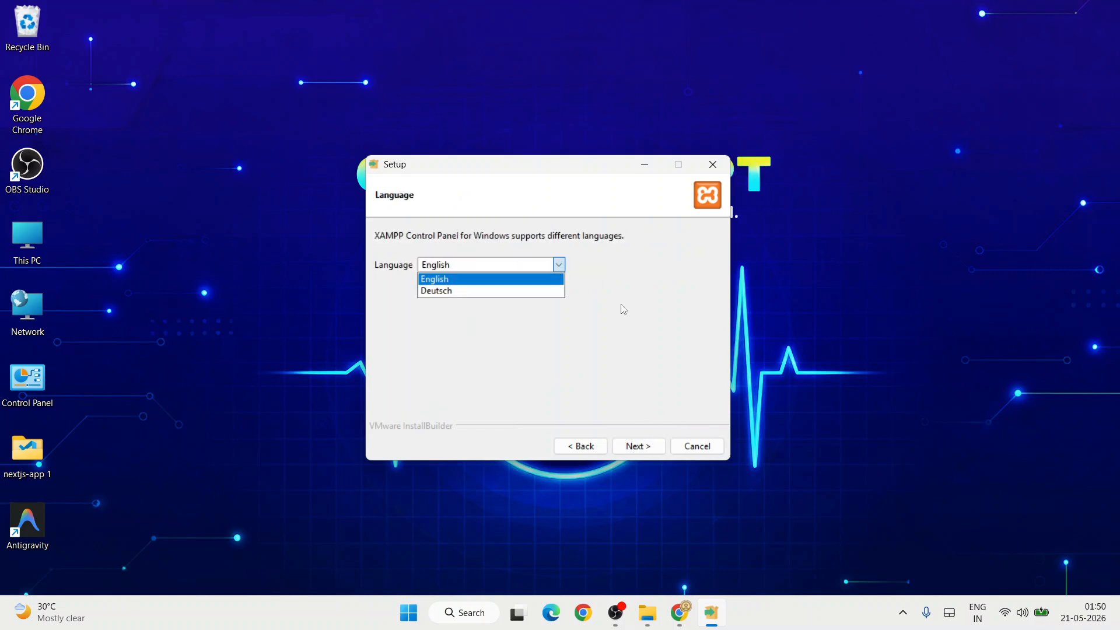
key(Down)
key(Escape)
click(639, 448)
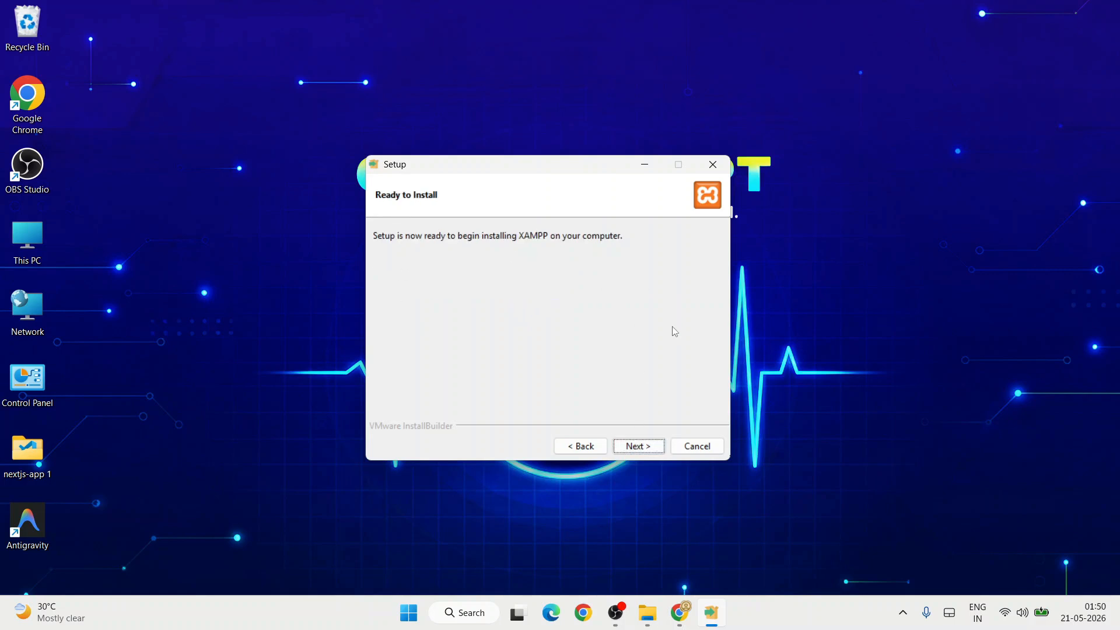
click(634, 447)
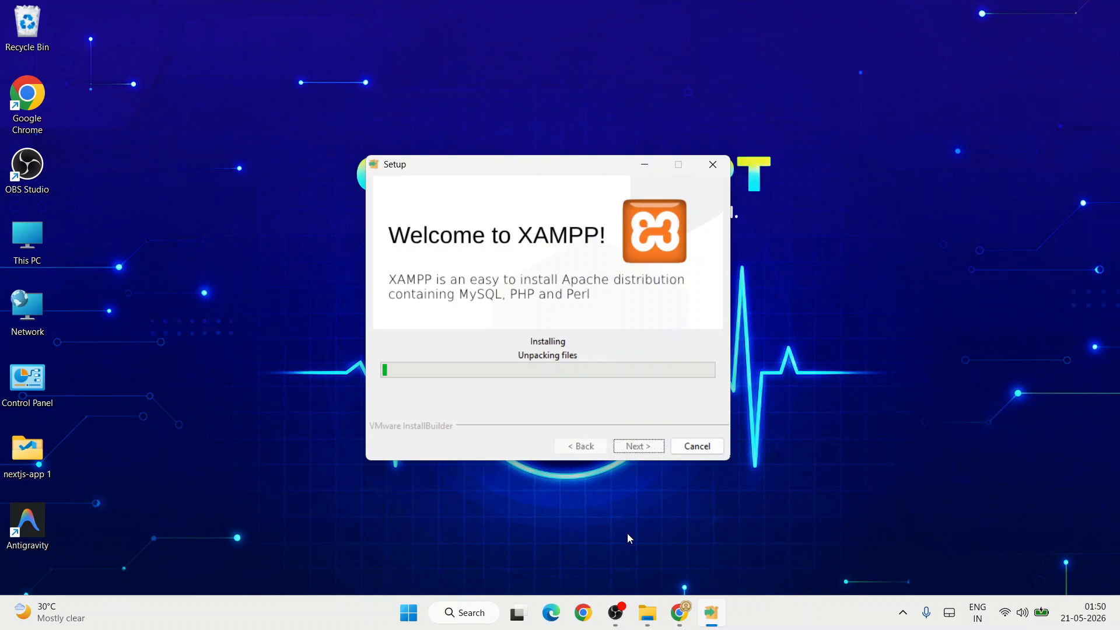
click(655, 623)
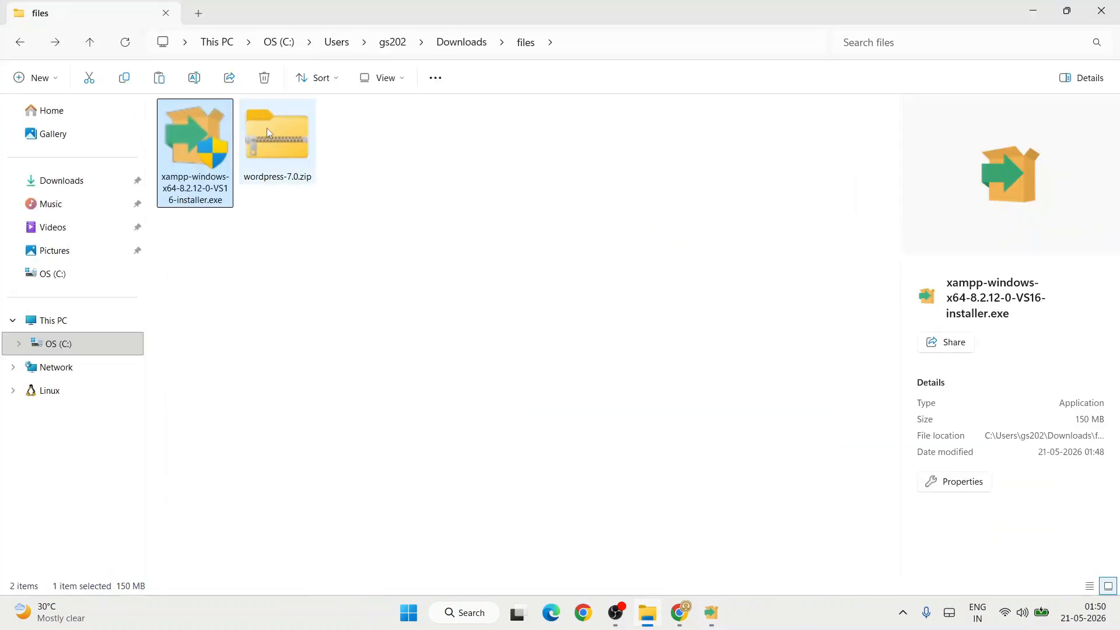
Extract All on wordpress-7.0.zip into a wordpress-7.0 folder beside the archive.
click(267, 127)
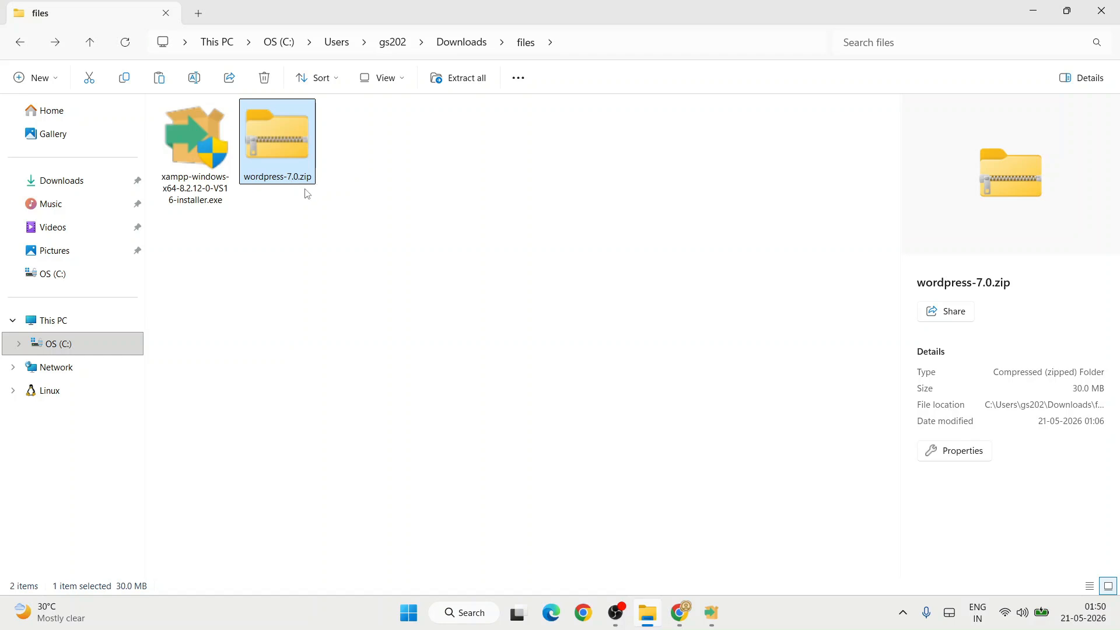
right_click(299, 139)
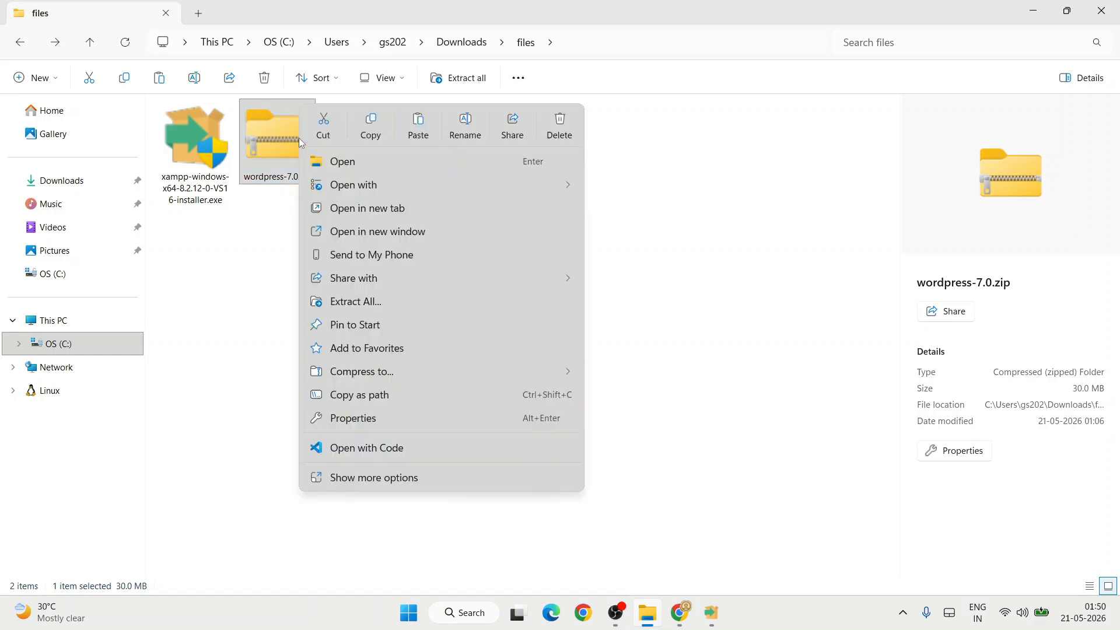
click(384, 300)
click(680, 455)
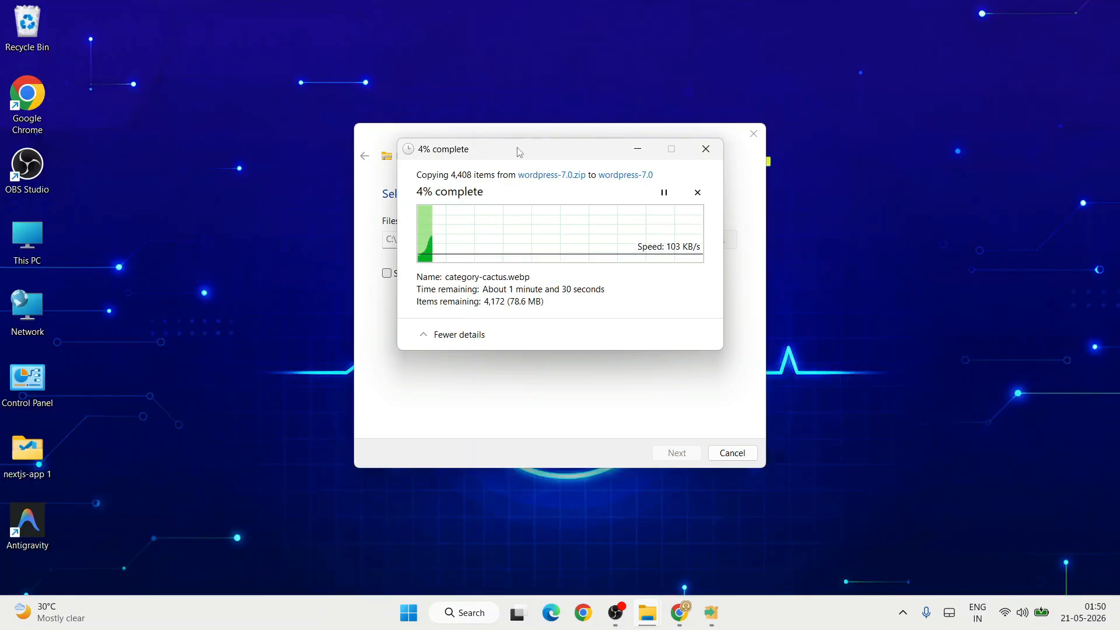
Place the extraction progress and XAMPP Setup windows side by side, then bring Chrome forward.
drag(517, 148, 851, 174)
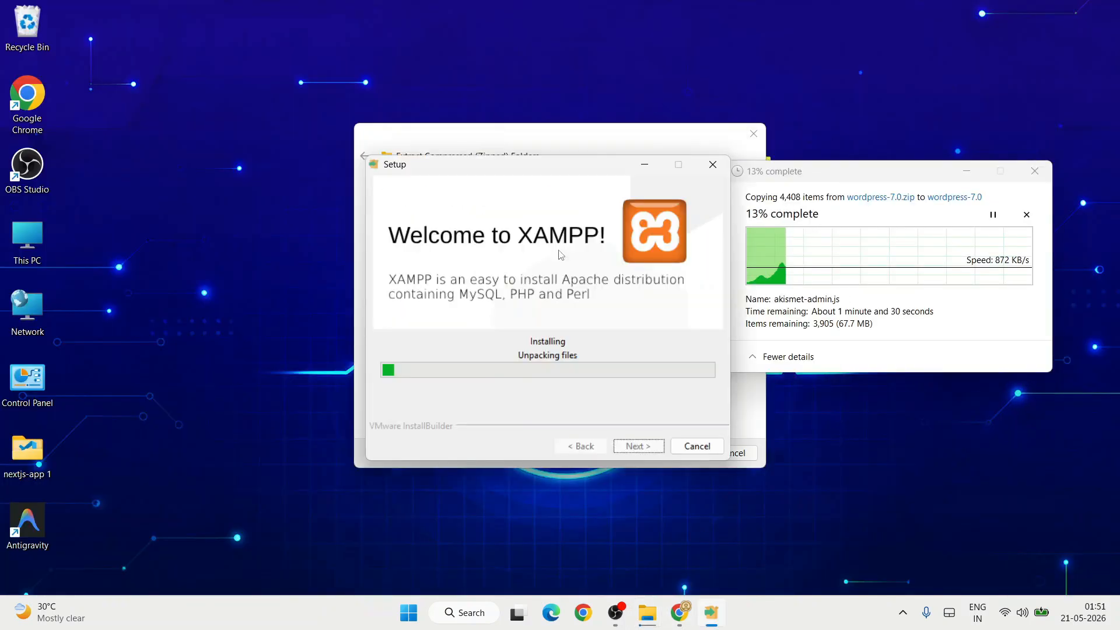
drag(522, 168, 493, 166)
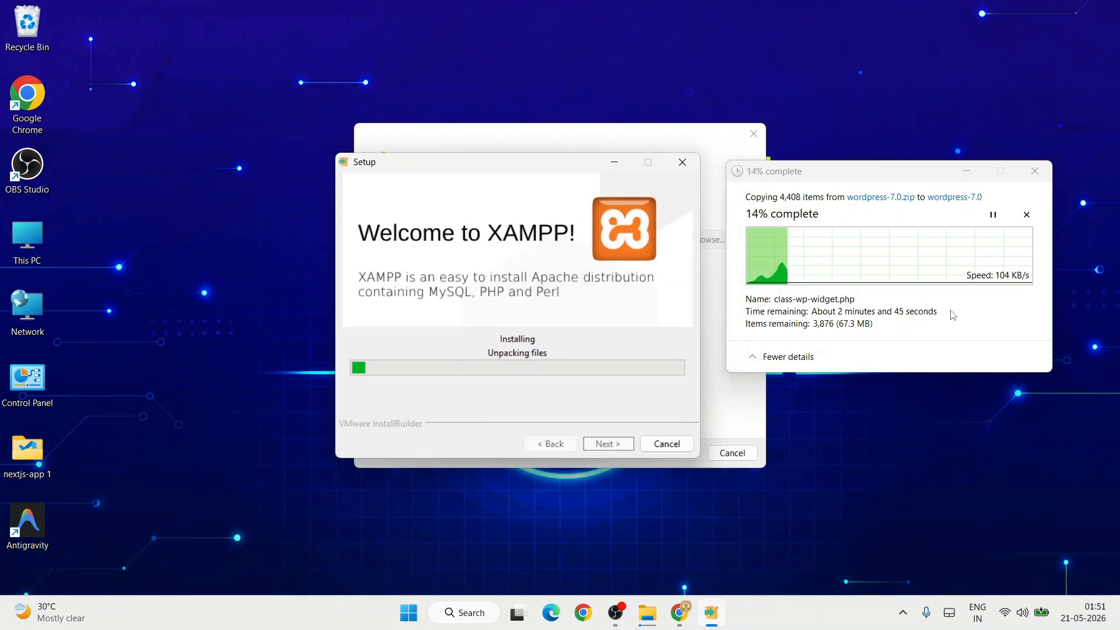
click(680, 612)
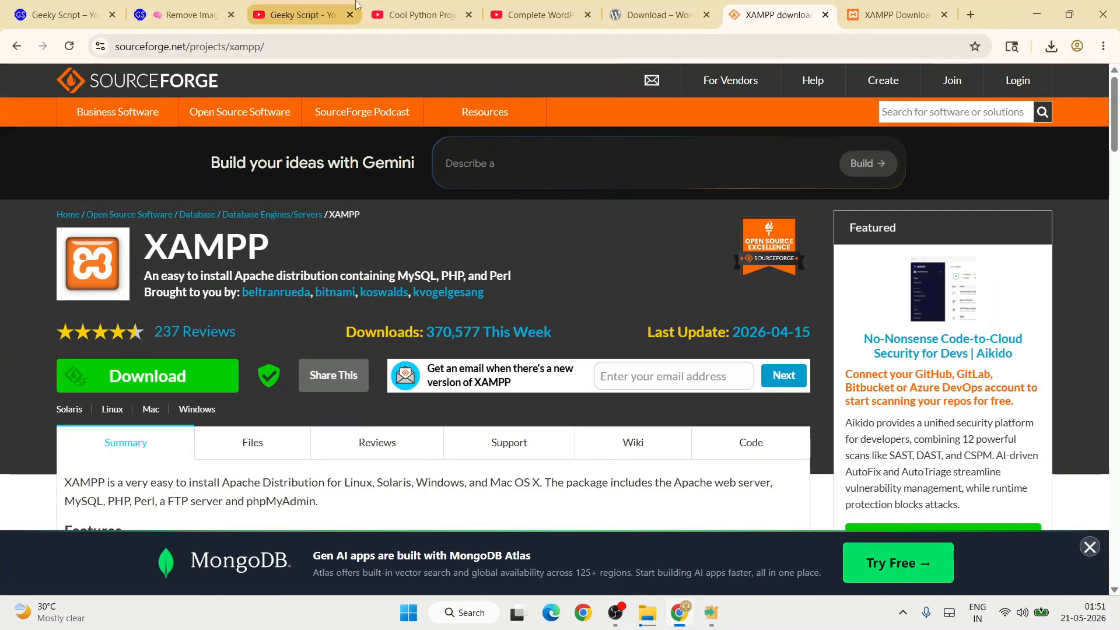
Browse the 13-video Astra and Elementor WordPress tutorial playlist on YouTube, then minimise Chrome.
click(531, 6)
drag(123, 349, 341, 387)
click(341, 387)
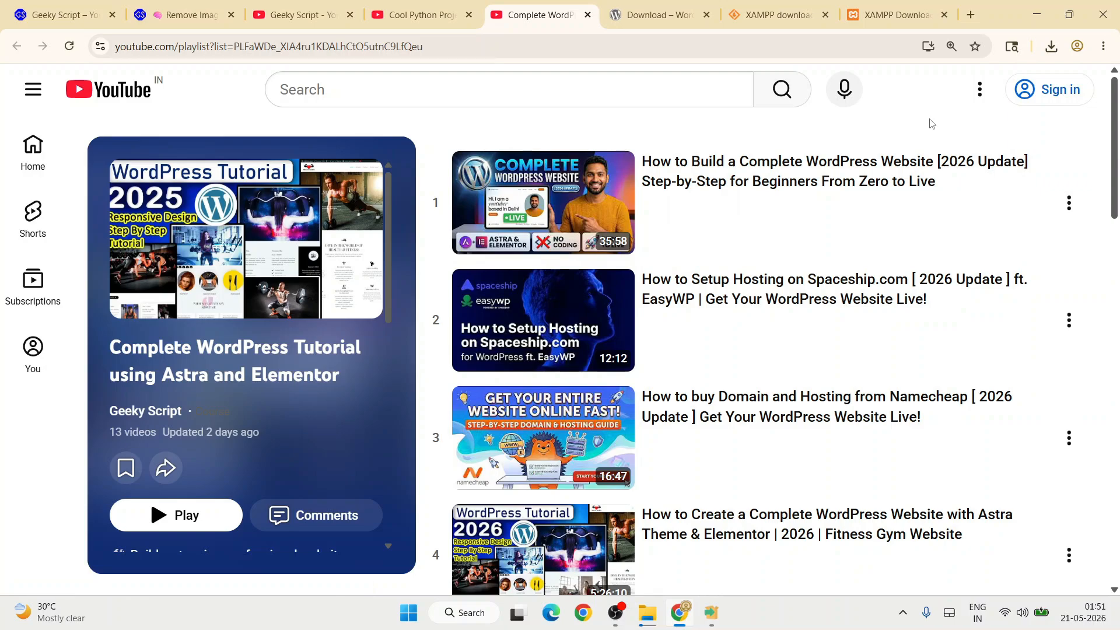
scroll(858, 362, down, 6)
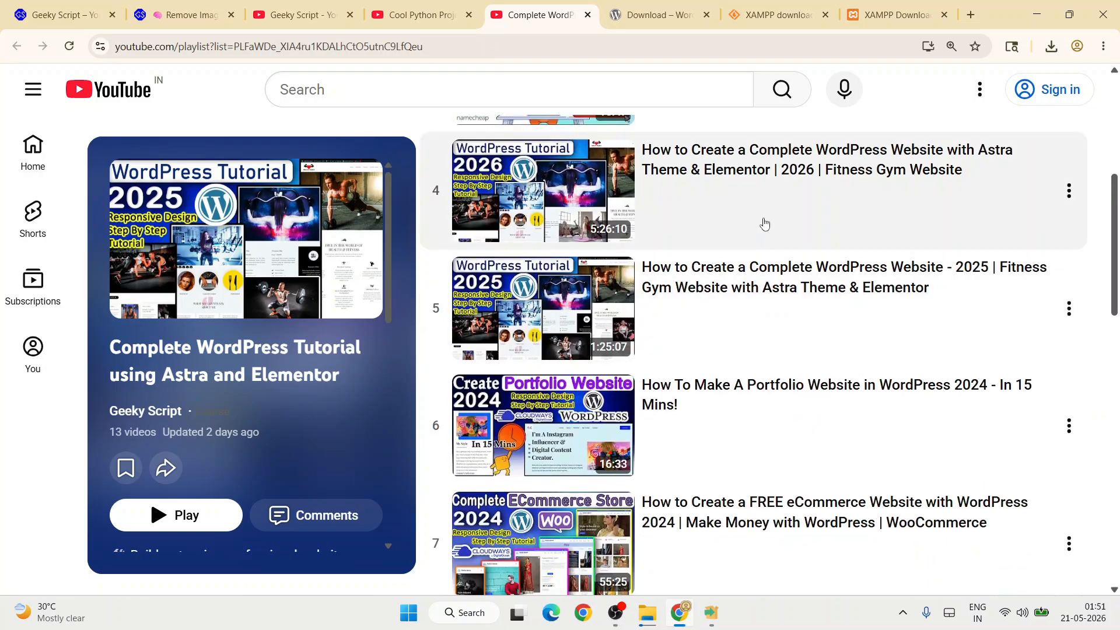
scroll(764, 224, down, 9)
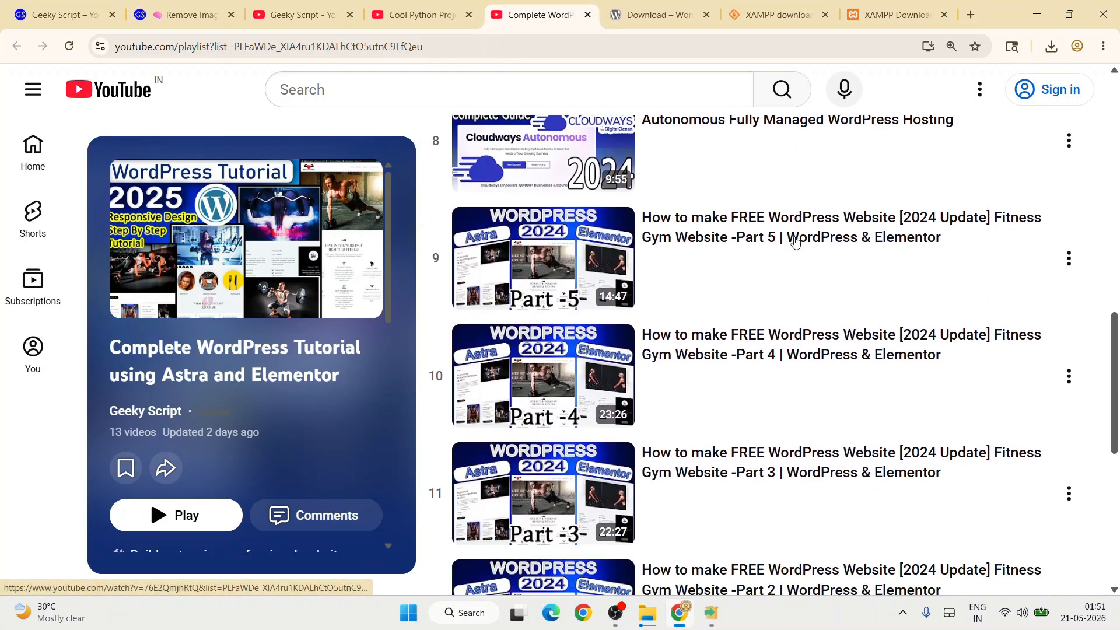
scroll(795, 242, down, 6)
scroll(777, 383, up, 6)
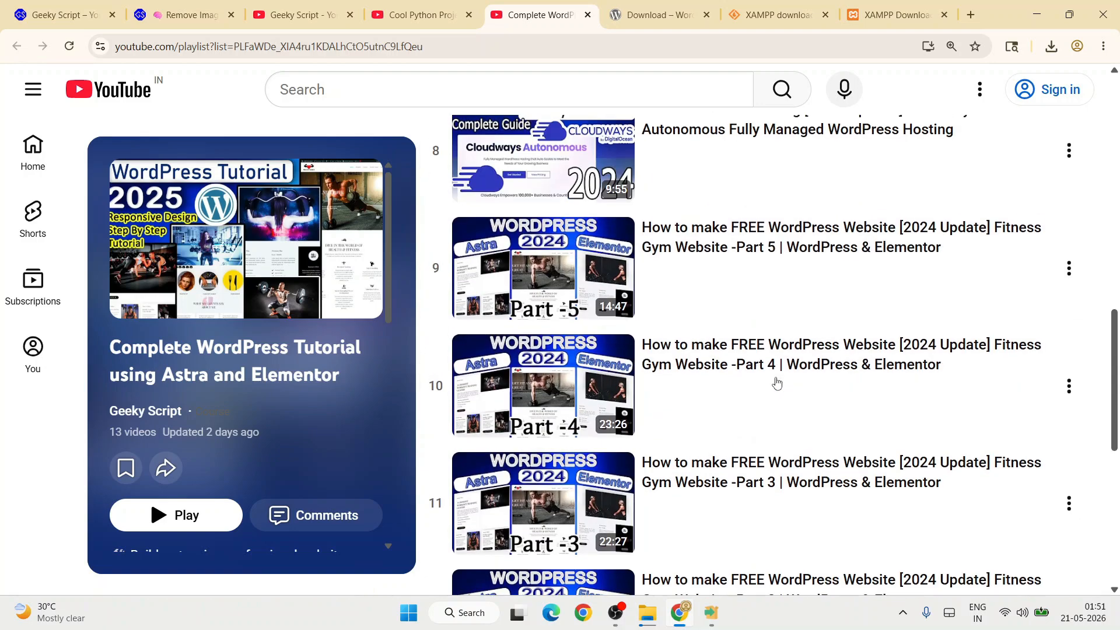
scroll(776, 383, up, 4)
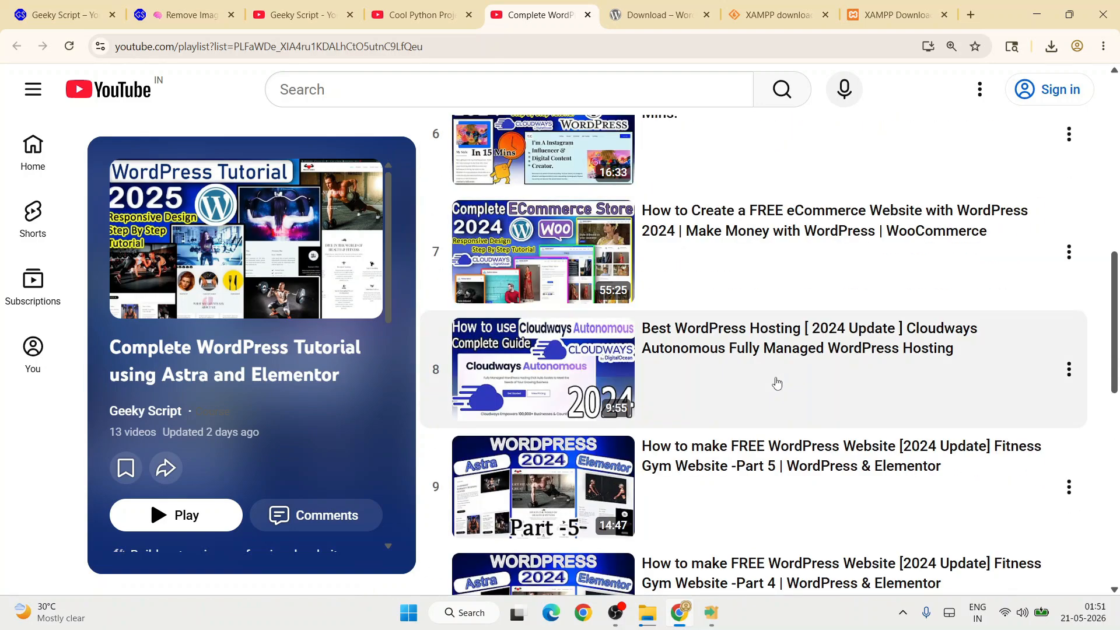
scroll(776, 383, up, 3)
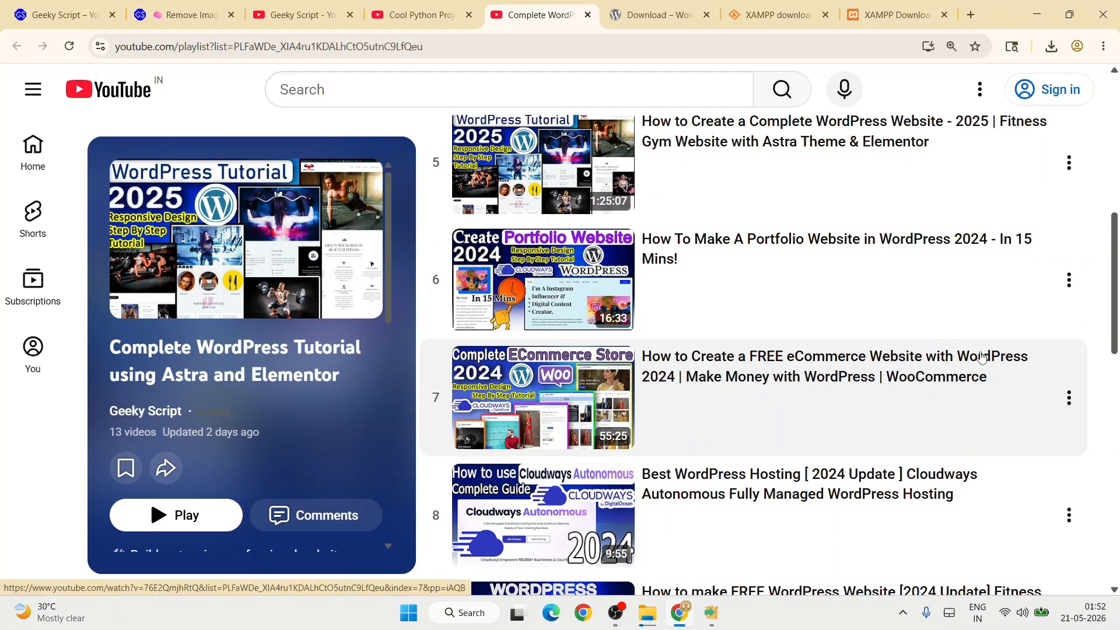
scroll(645, 426, up, 6)
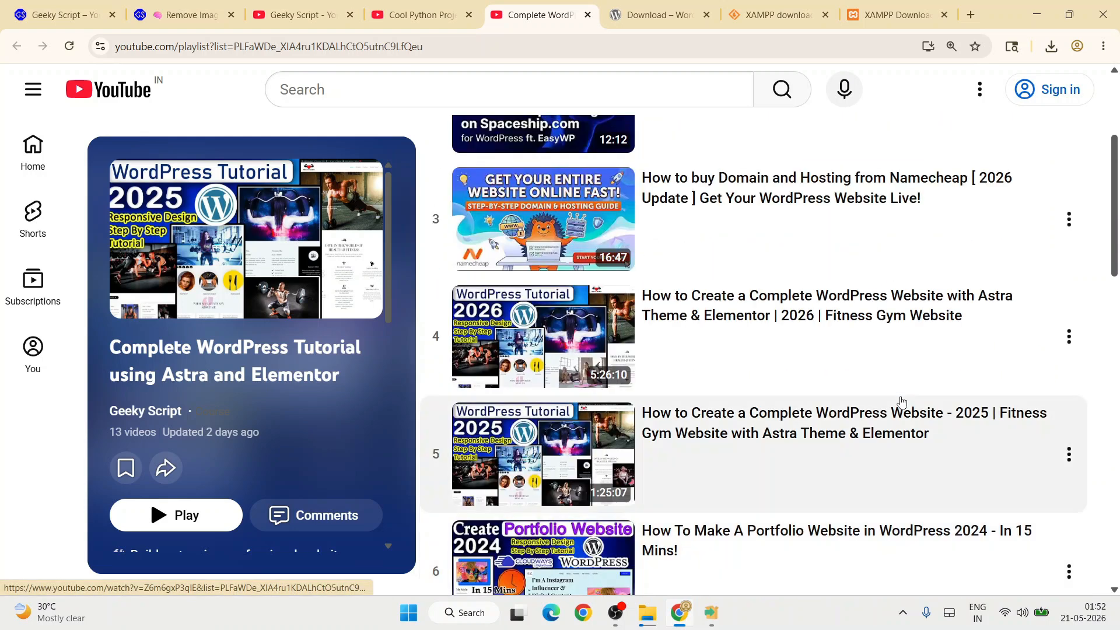
scroll(851, 418, up, 3)
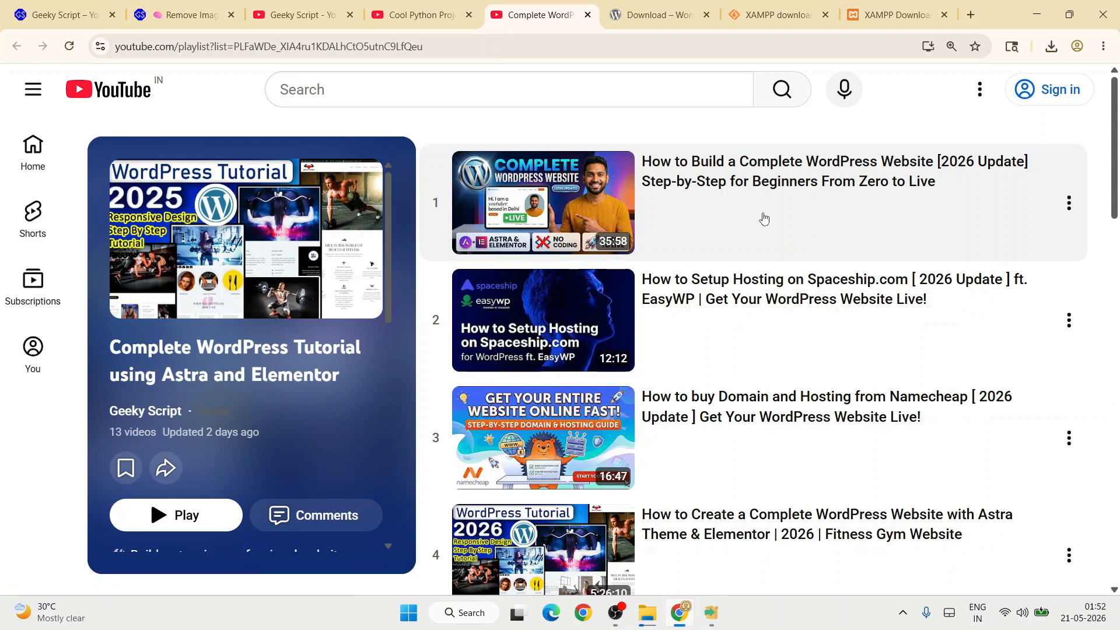
scroll(799, 237, down, 2)
scroll(801, 242, down, 4)
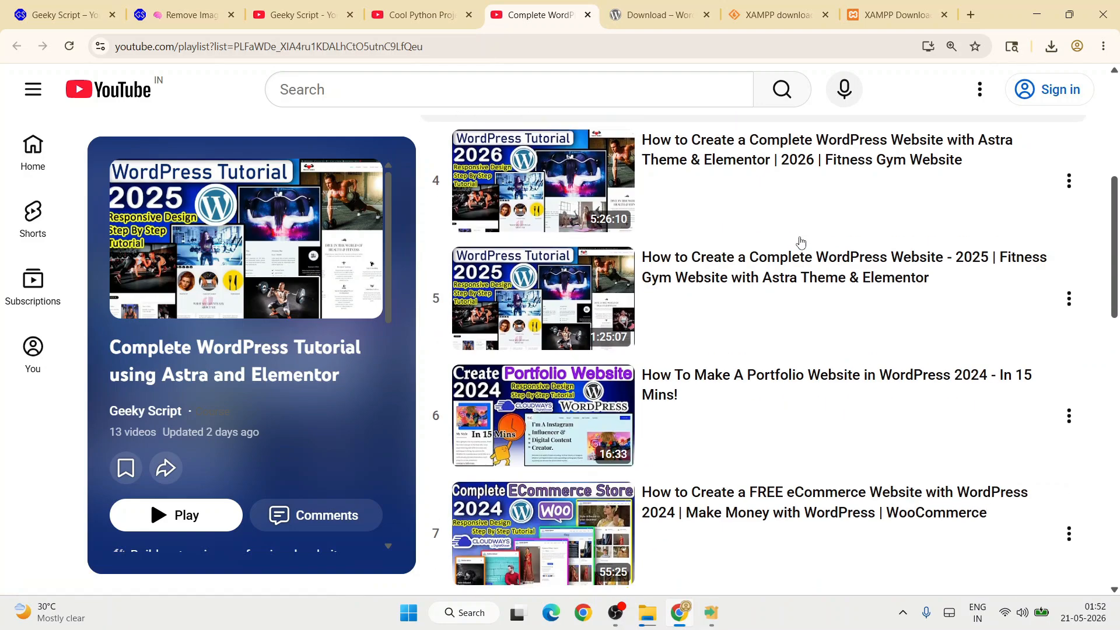
scroll(799, 251, down, 6)
scroll(799, 253, up, 12)
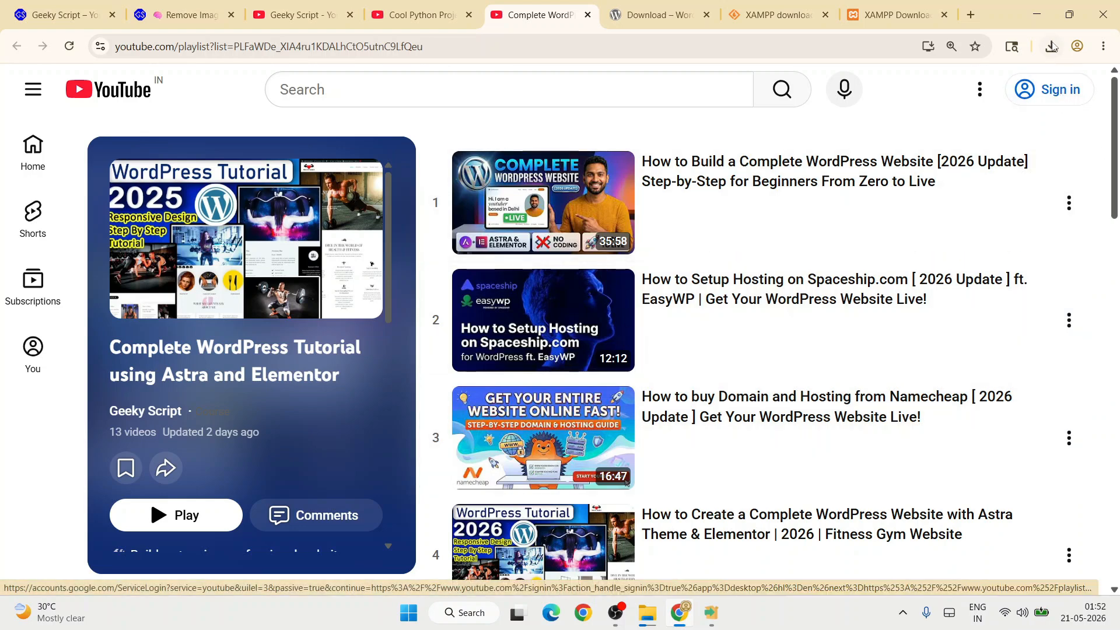
click(1036, 13)
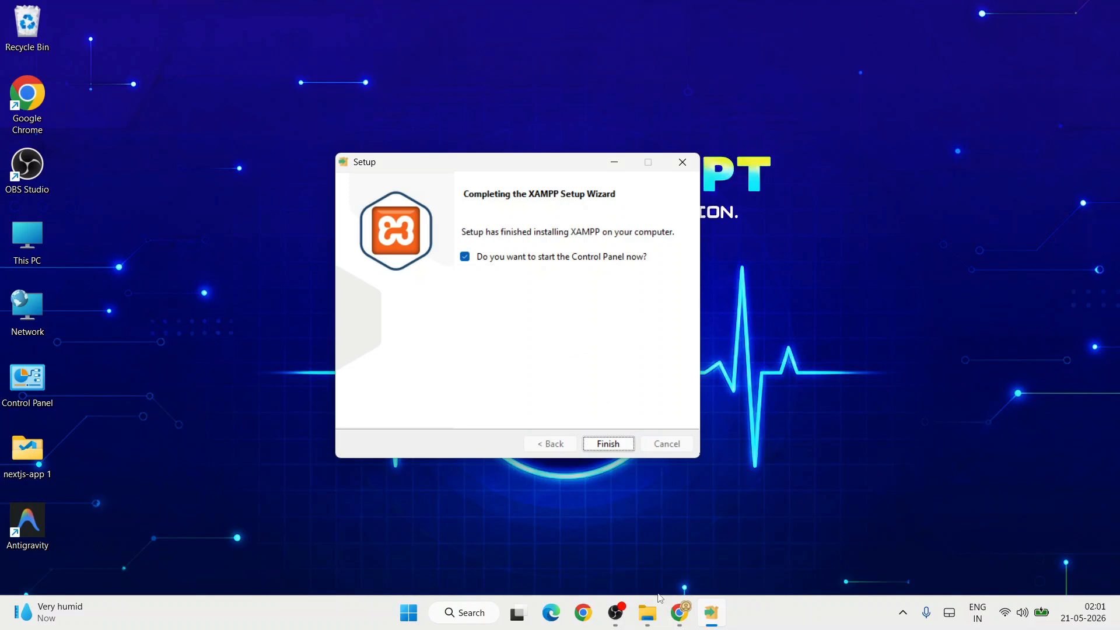
Finish XAMPP Setup and position the newly launched XAMPP Control Panel.
click(647, 612)
click(394, 172)
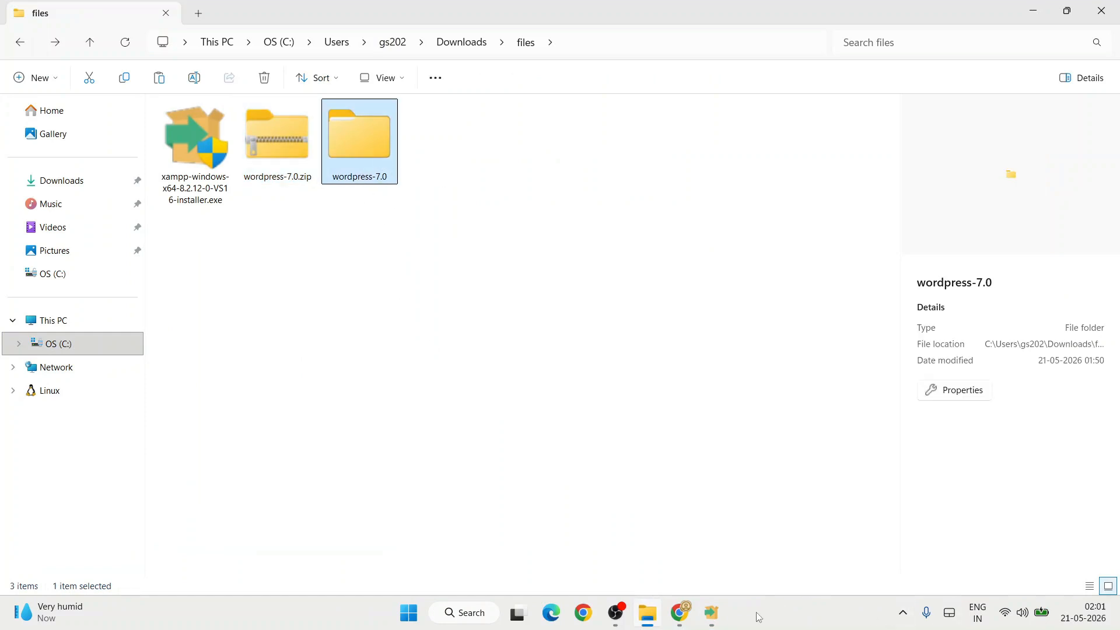
click(712, 613)
click(609, 445)
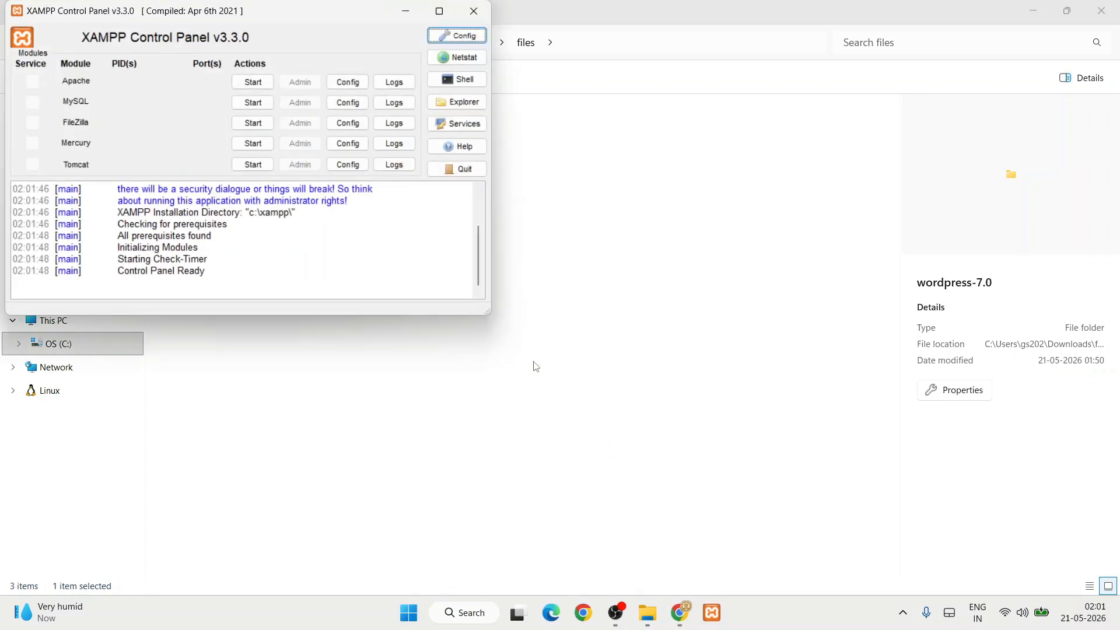
drag(274, 18, 379, 114)
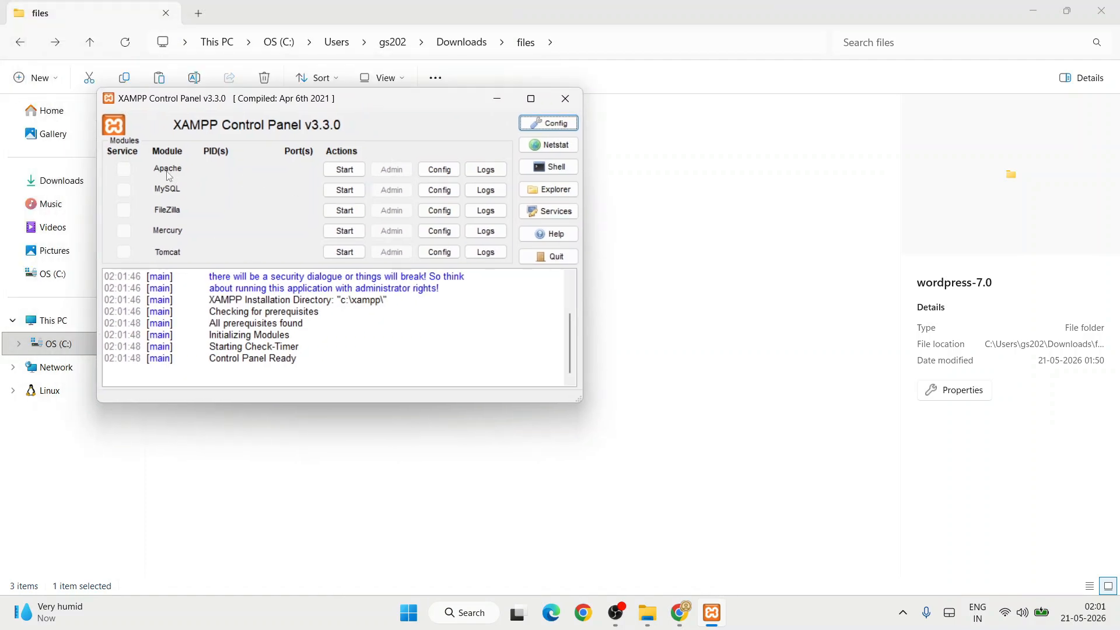
Start Apache and MySQL, then open phpMyAdmin through MySQL's Admin button.
click(345, 170)
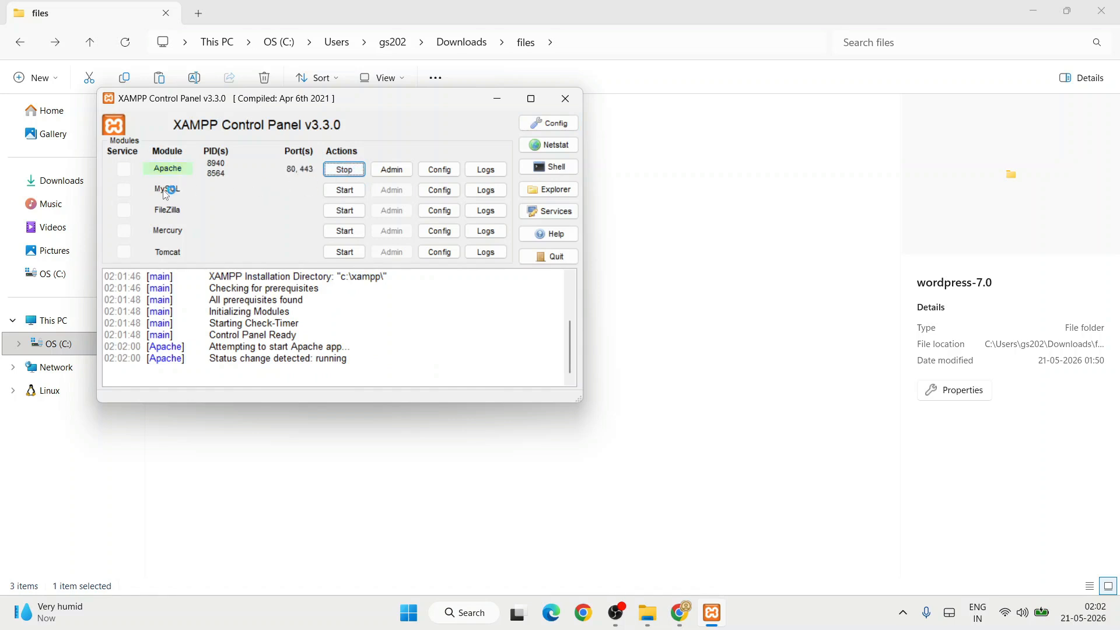
click(345, 191)
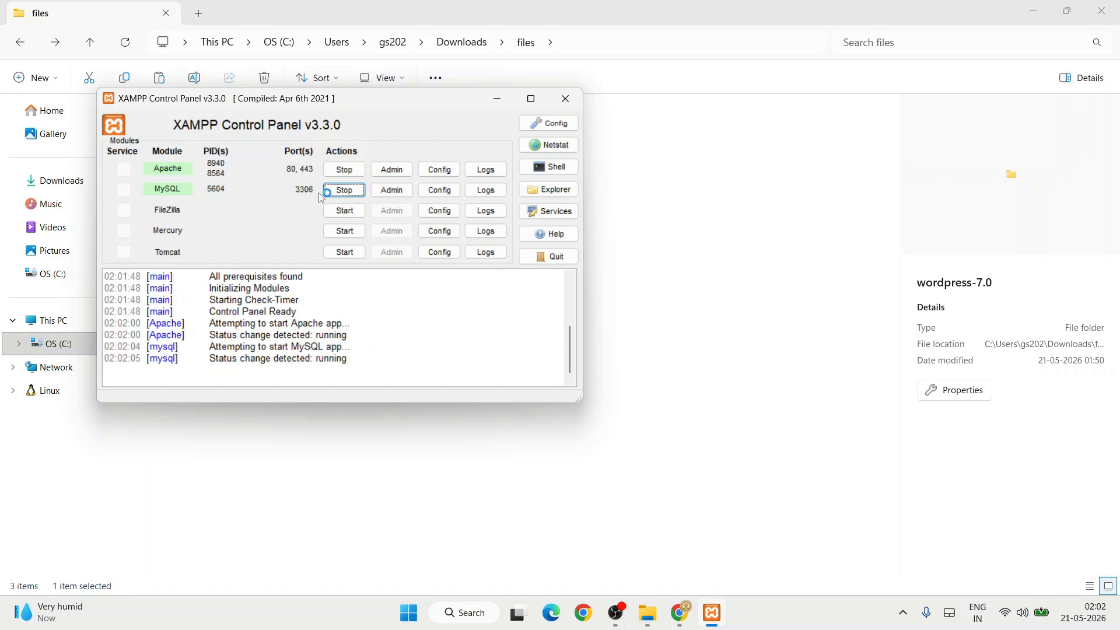
click(389, 198)
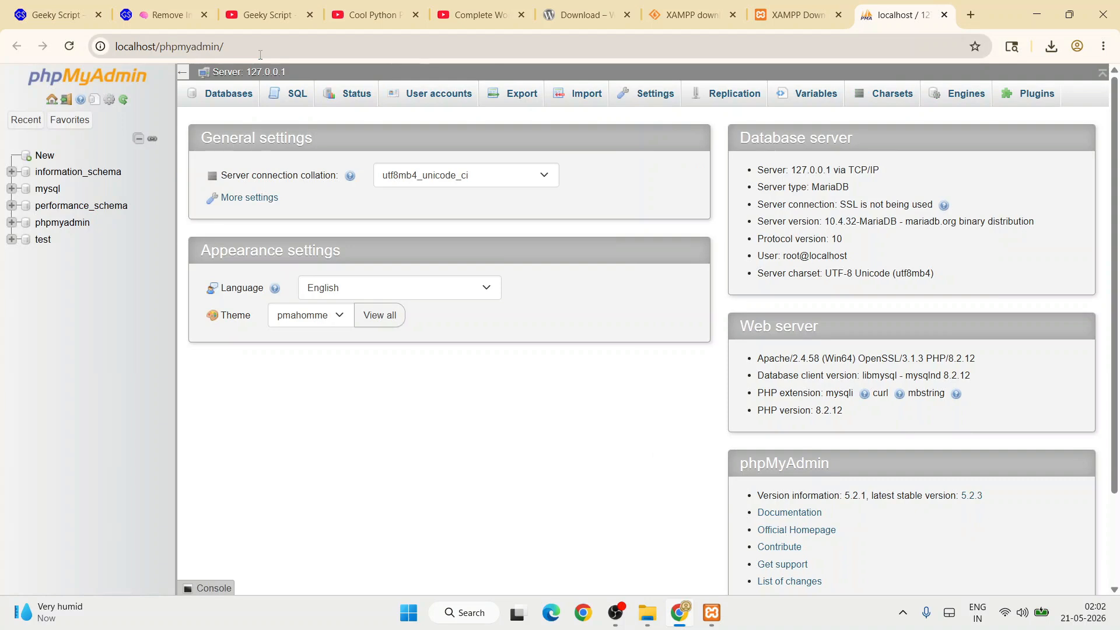
Create a database called 'wordpress' from phpMyAdmin's New page, then minimise the browser.
click(45, 156)
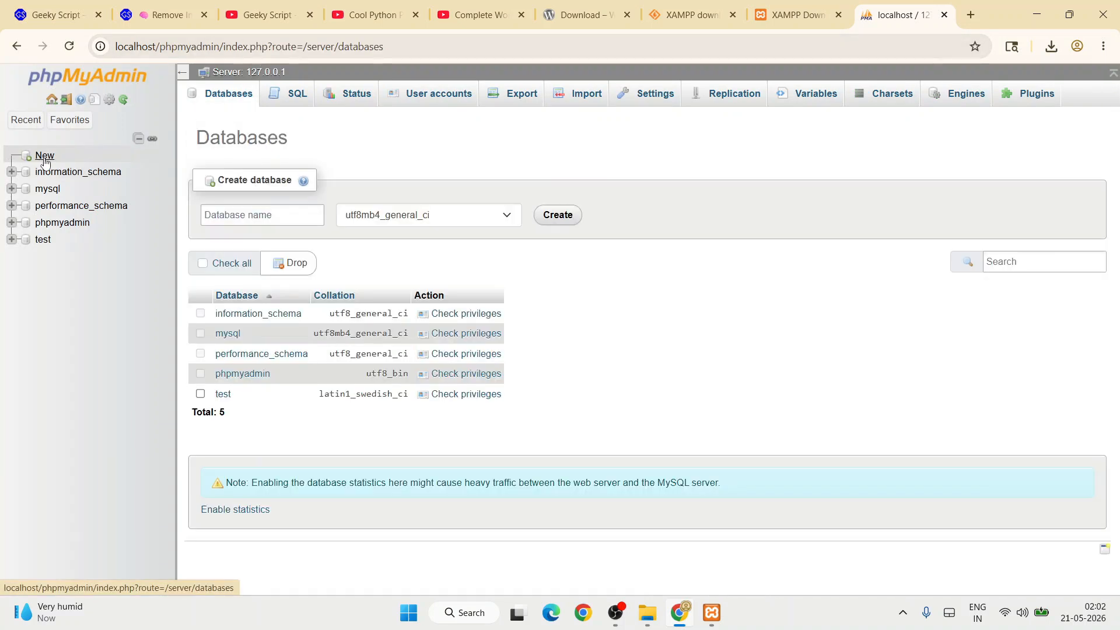
click(252, 214)
text(wordpress)
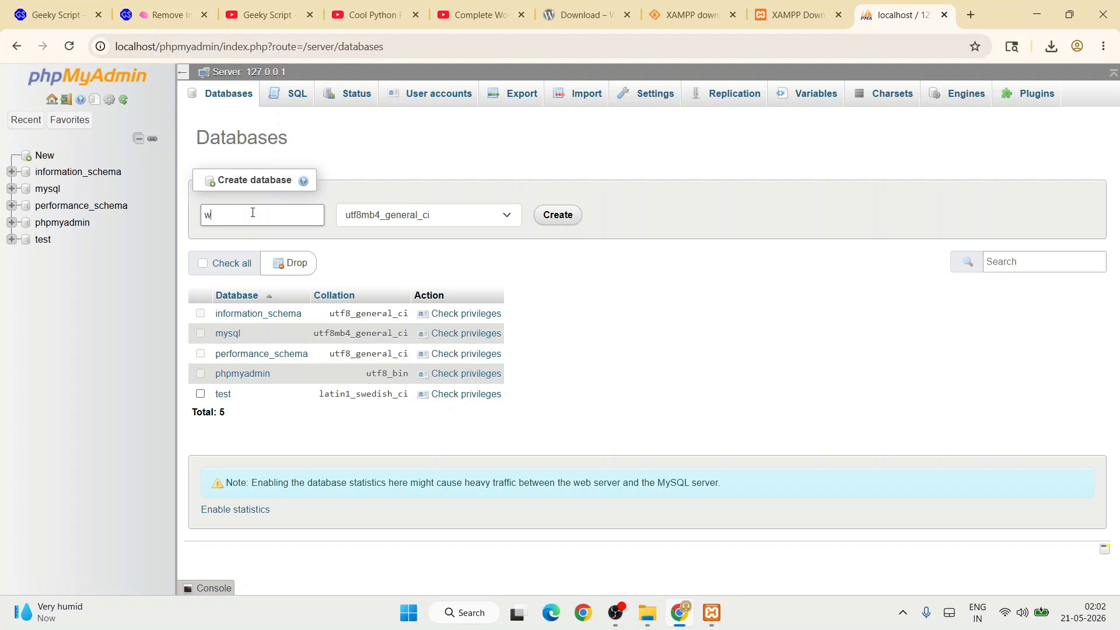
click(556, 228)
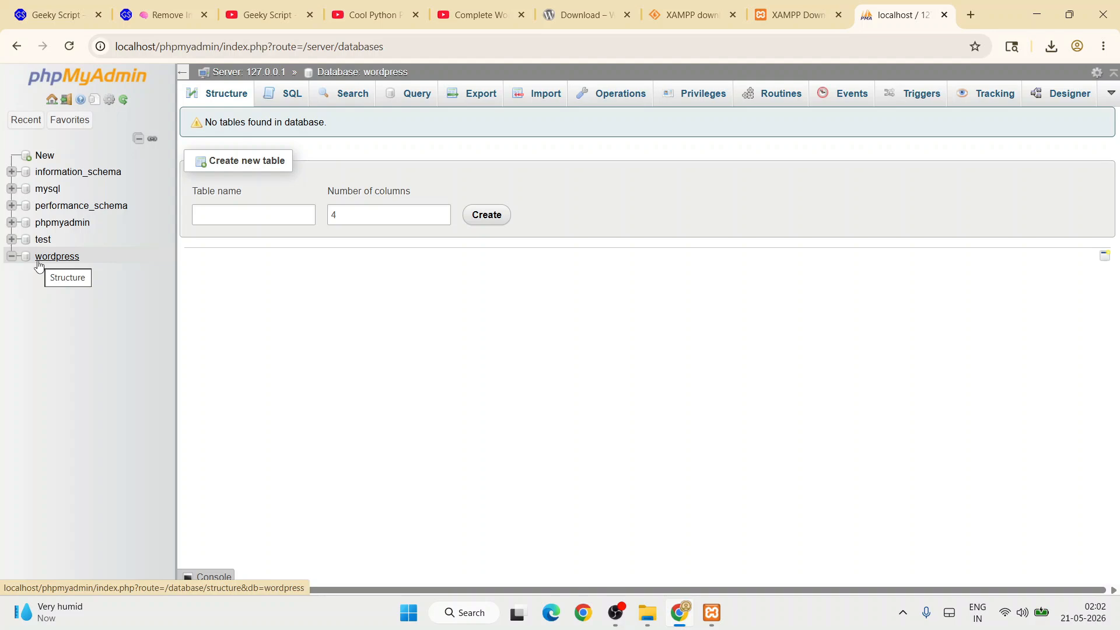
click(1026, 22)
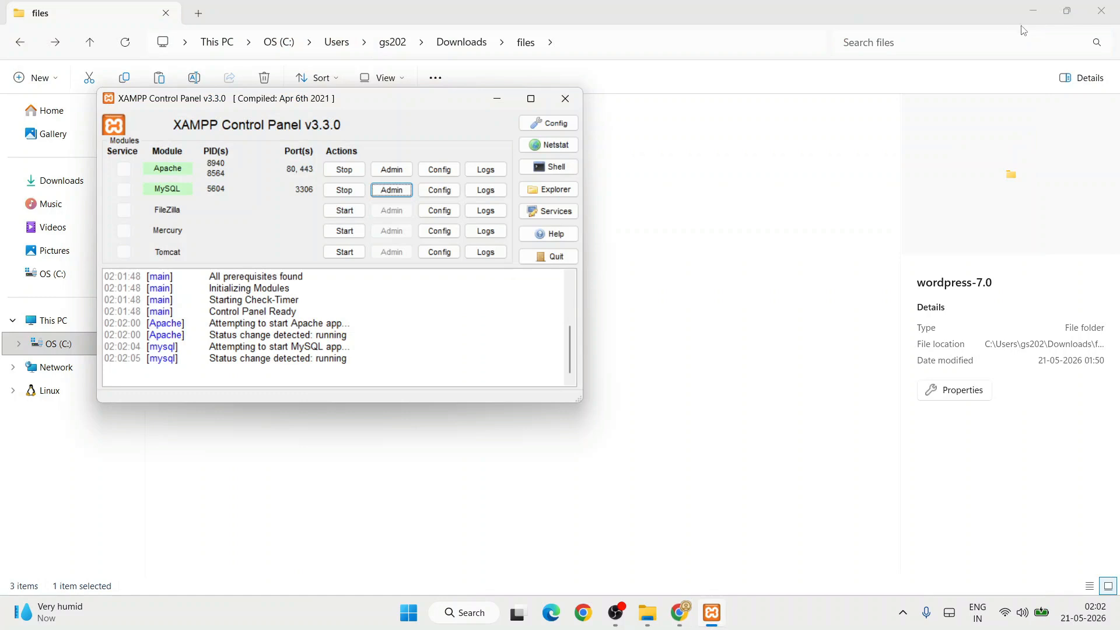
In File Explorer, open Downloads\files\wordpress-7.0 and check the inner wordpress folder's contents.
click(684, 151)
click(350, 142)
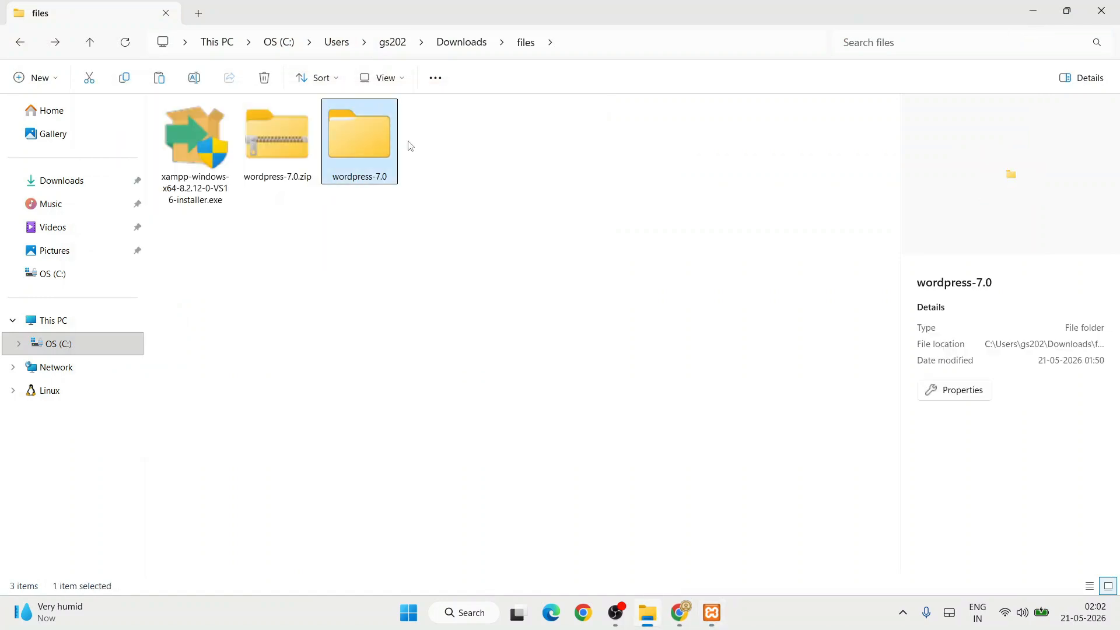
double_click(361, 136)
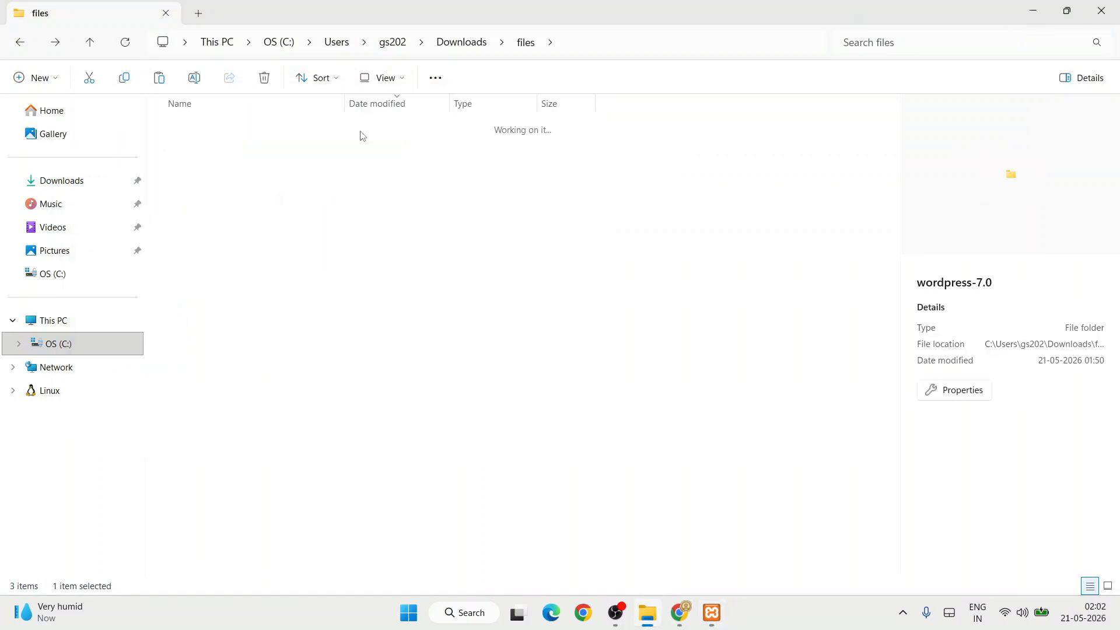
click(268, 148)
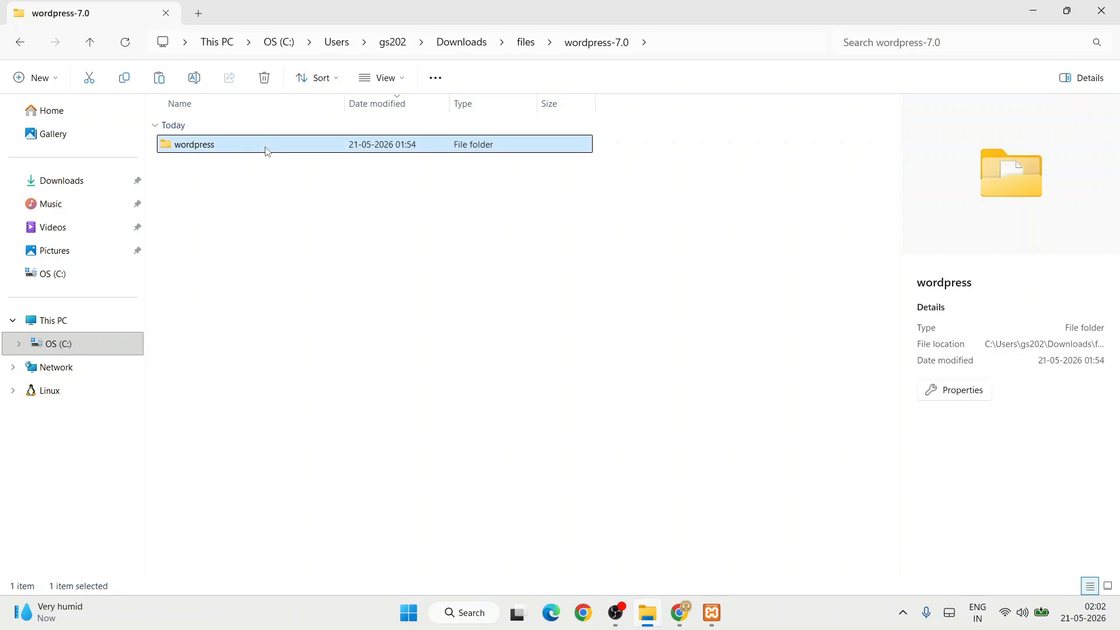
double_click(266, 150)
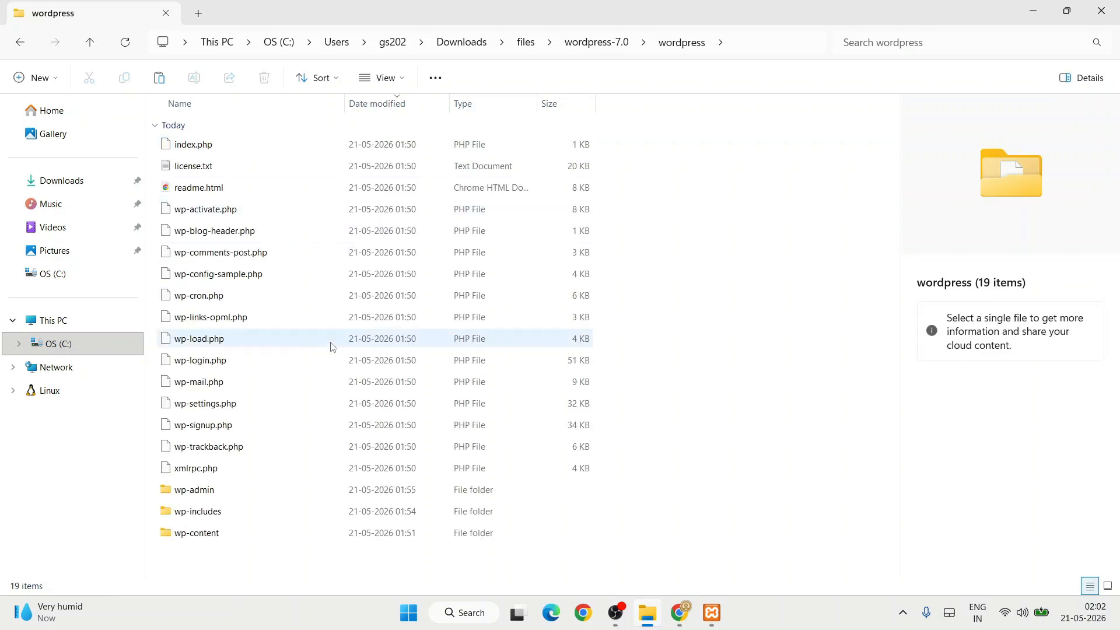
click(16, 44)
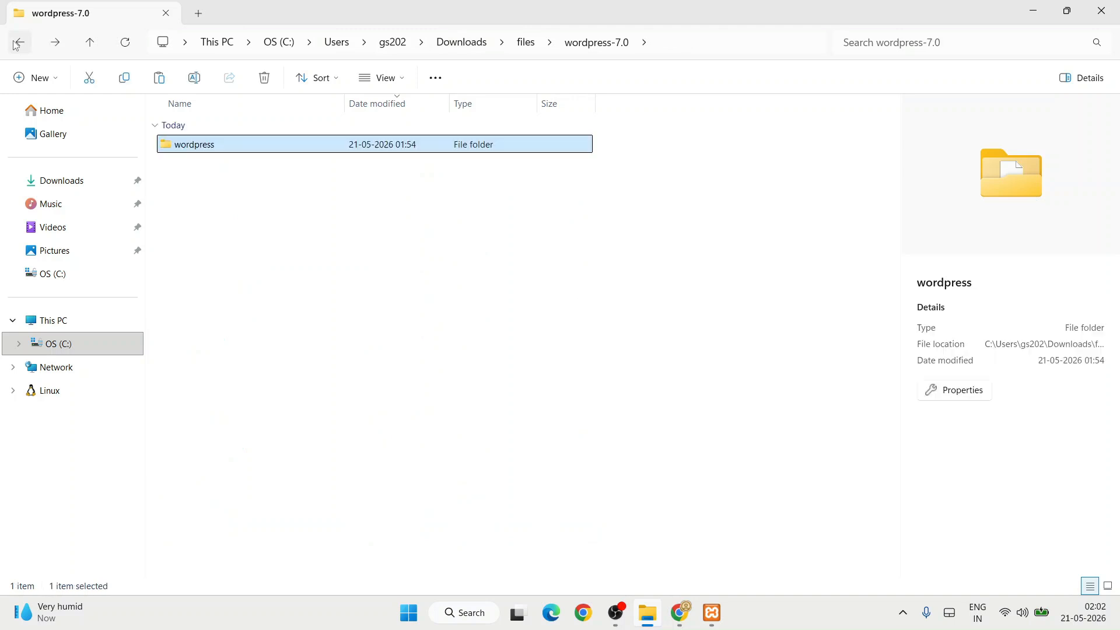
Move the wordpress folder from wordpress-7.0 into C:\xampp\htdocs.
right_click(215, 147)
click(235, 161)
click(71, 347)
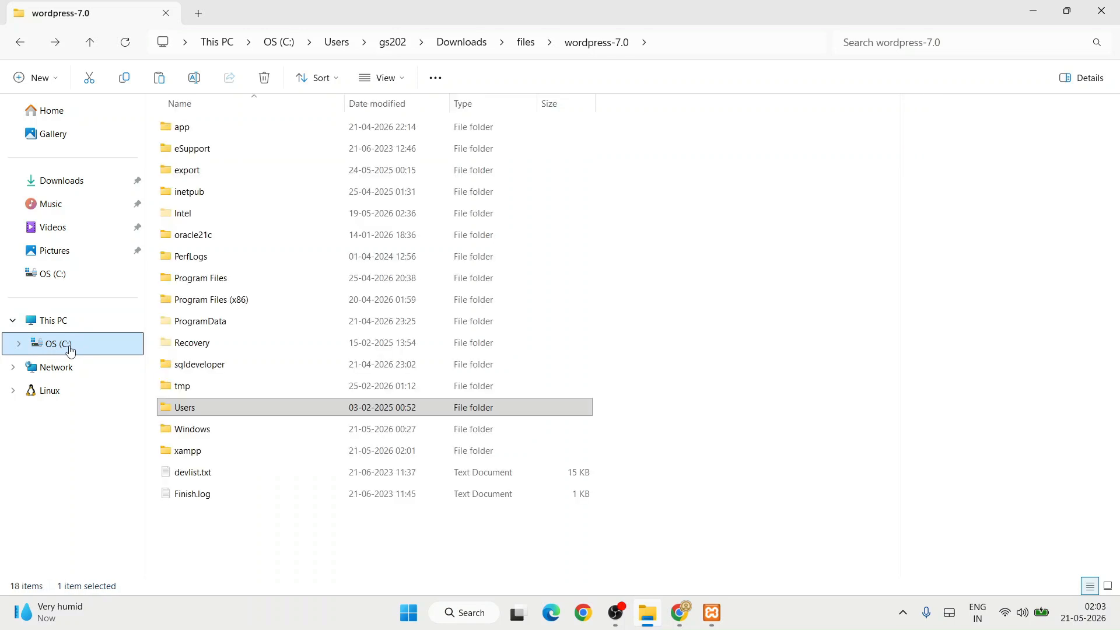
click(262, 450)
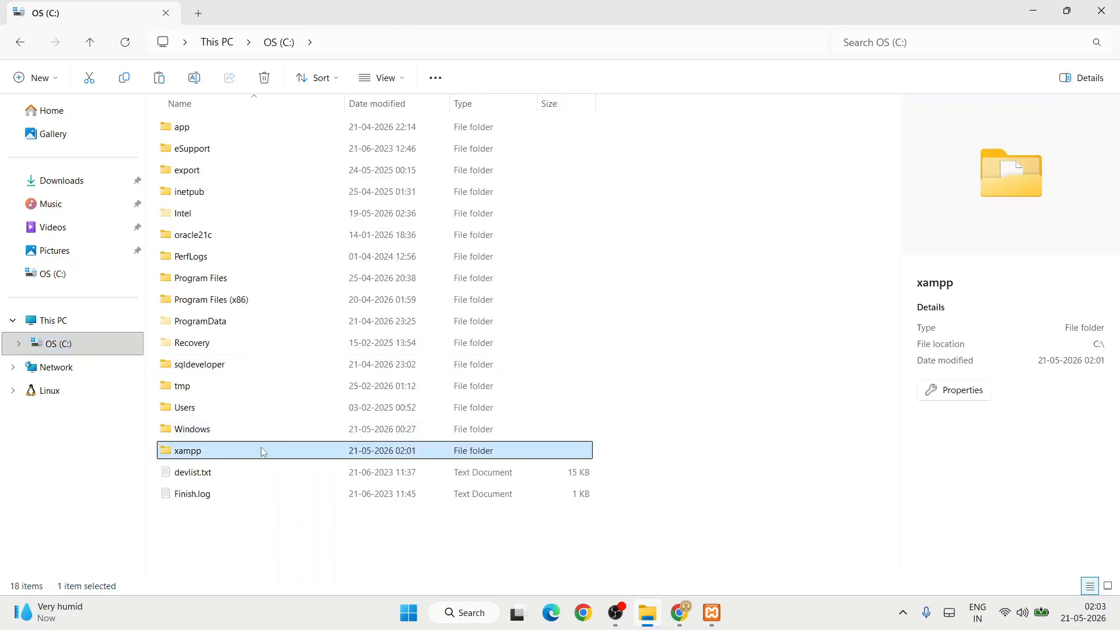
double_click(224, 457)
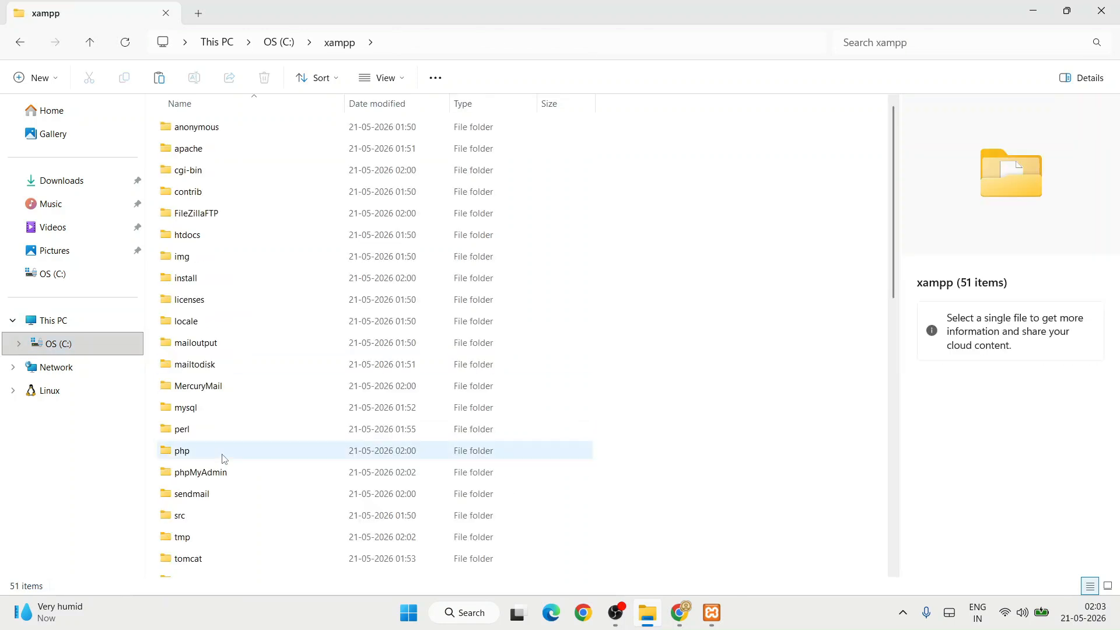
click(209, 244)
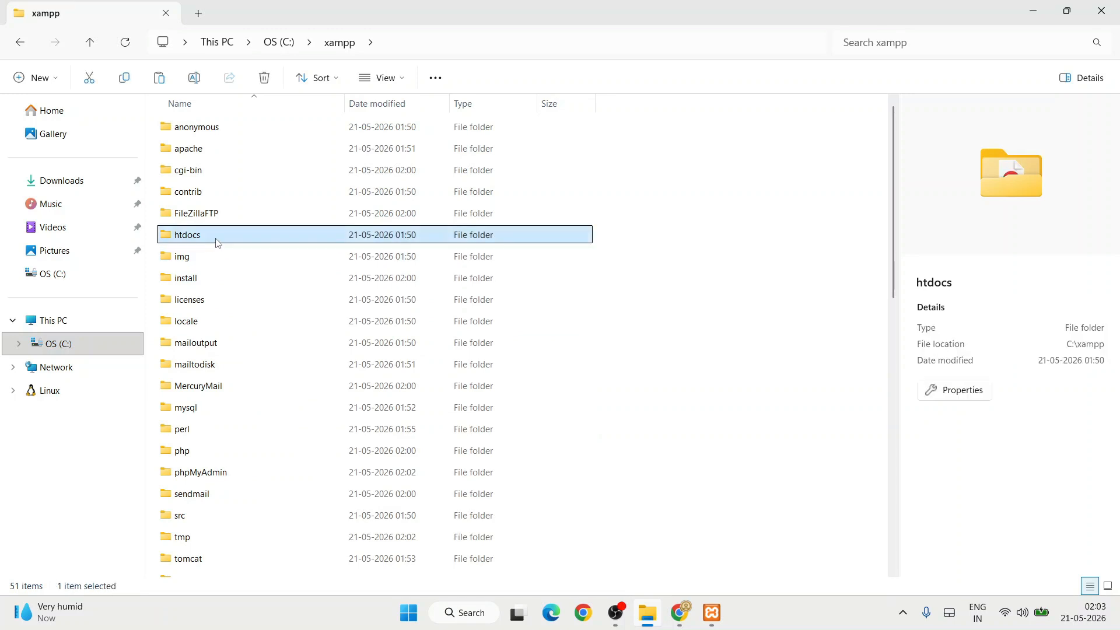
double_click(211, 244)
right_click(199, 357)
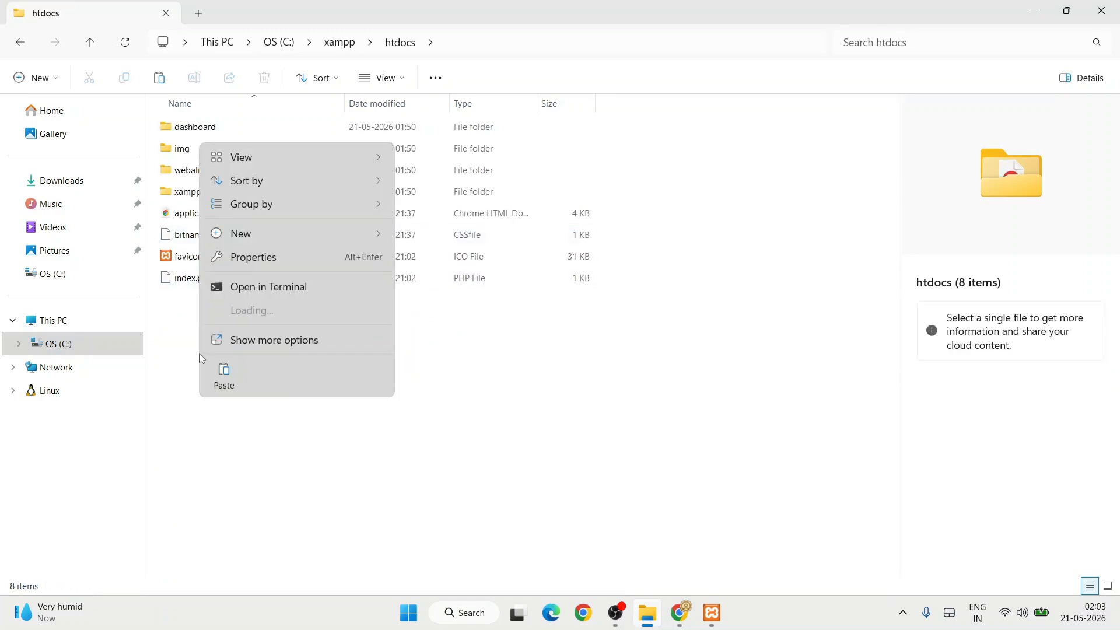
click(224, 376)
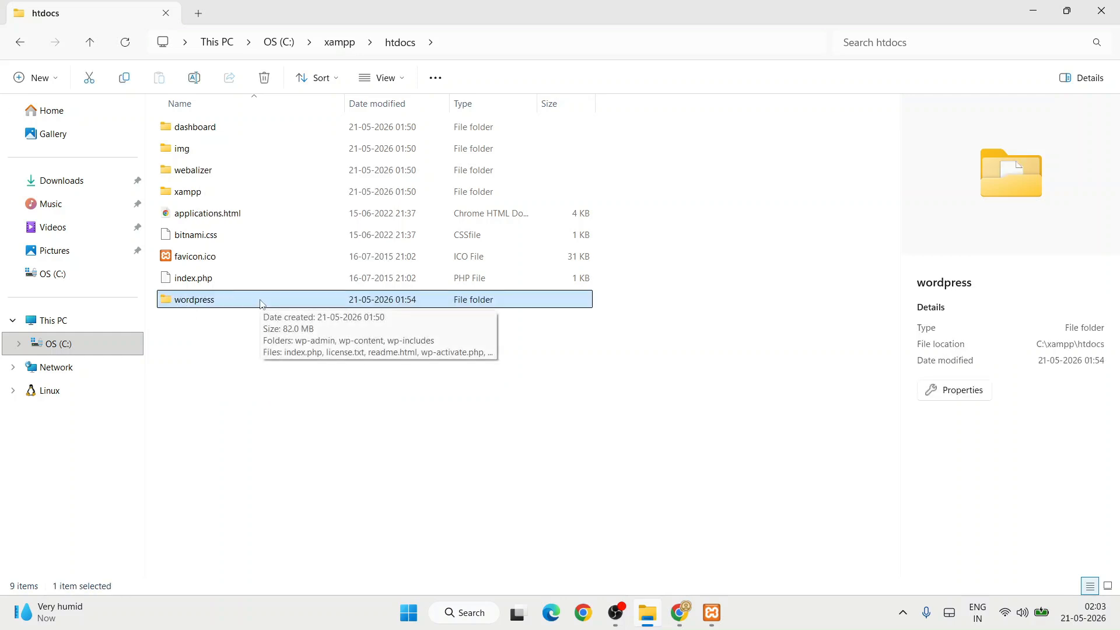
click(244, 389)
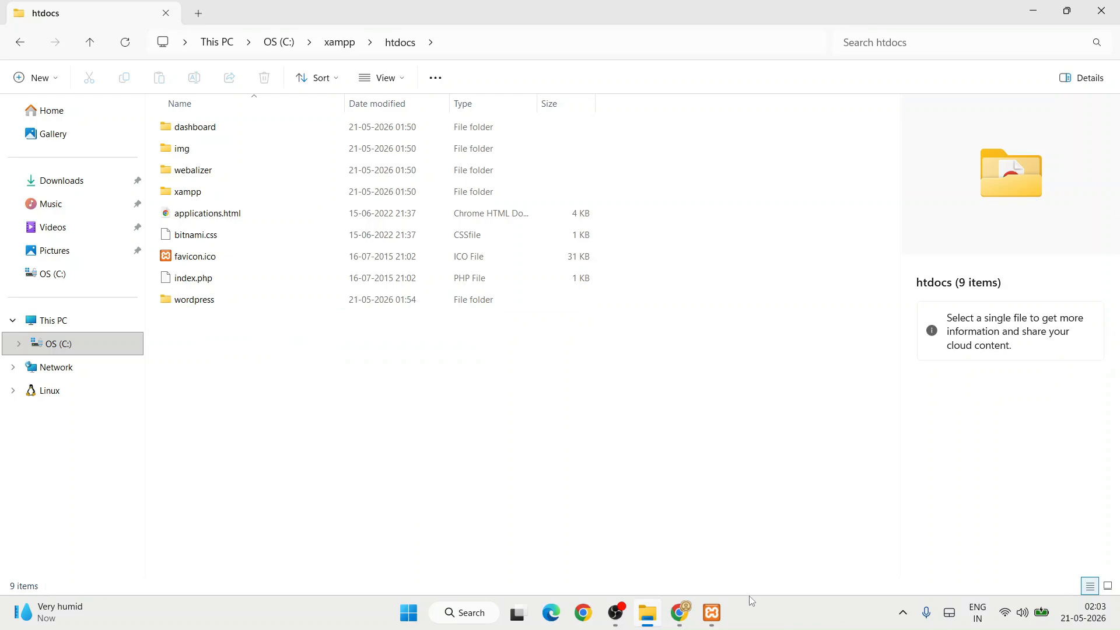
In a new Chrome tab, enter the address localhost/wordpress.
click(680, 612)
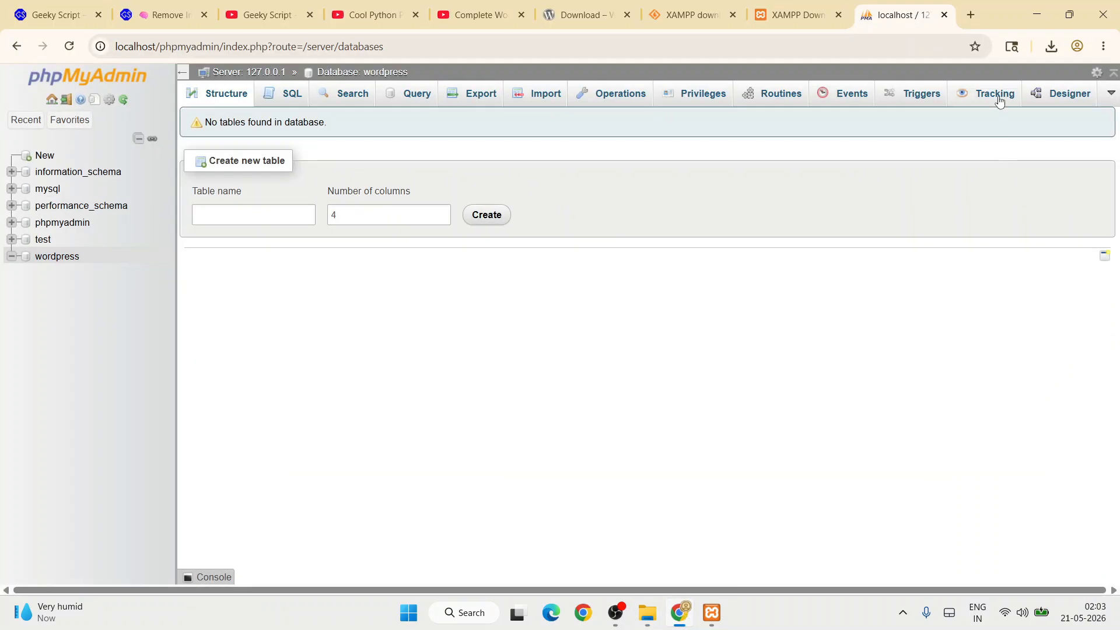
click(976, 19)
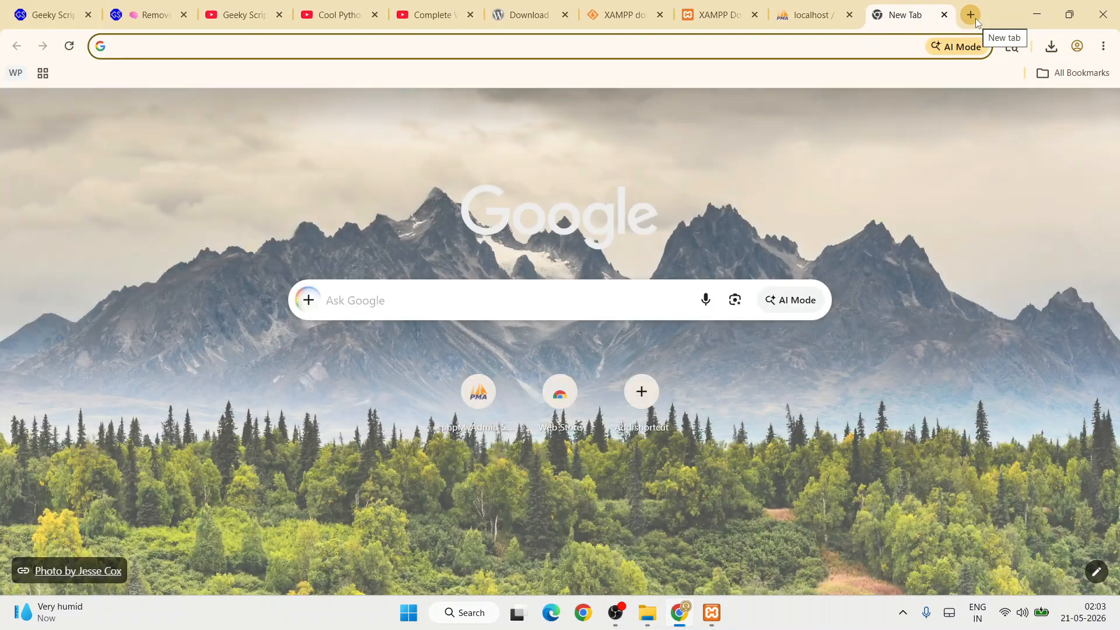
text(loca.)
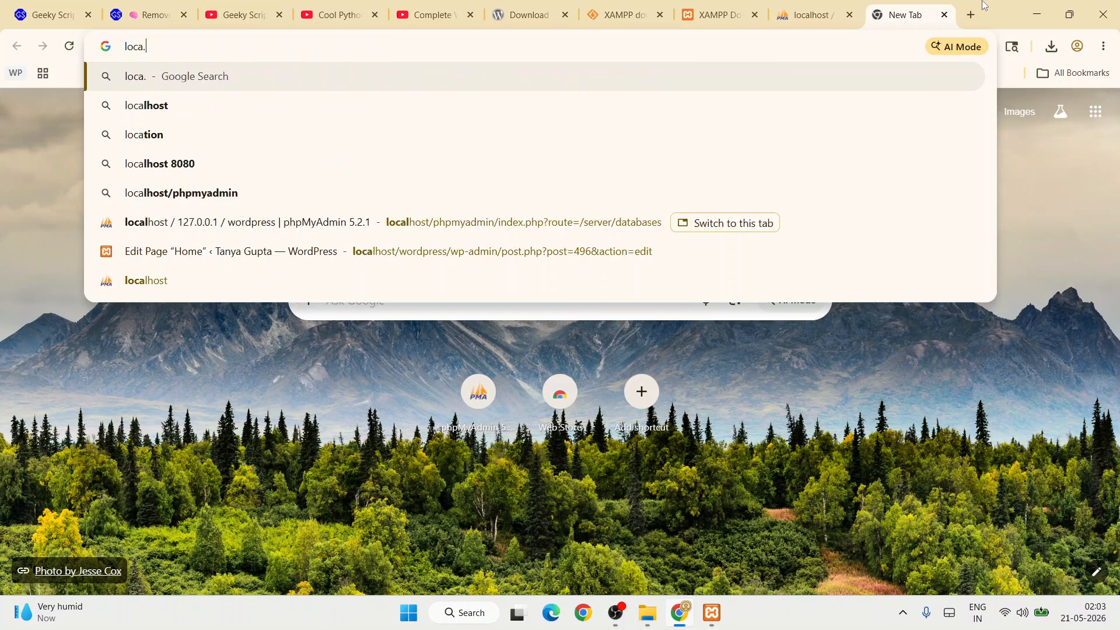
key(BackSpace)
text(lhost/wordpress)
Load localhost/wordpress and continue the setup with English (United States).
key(Return)
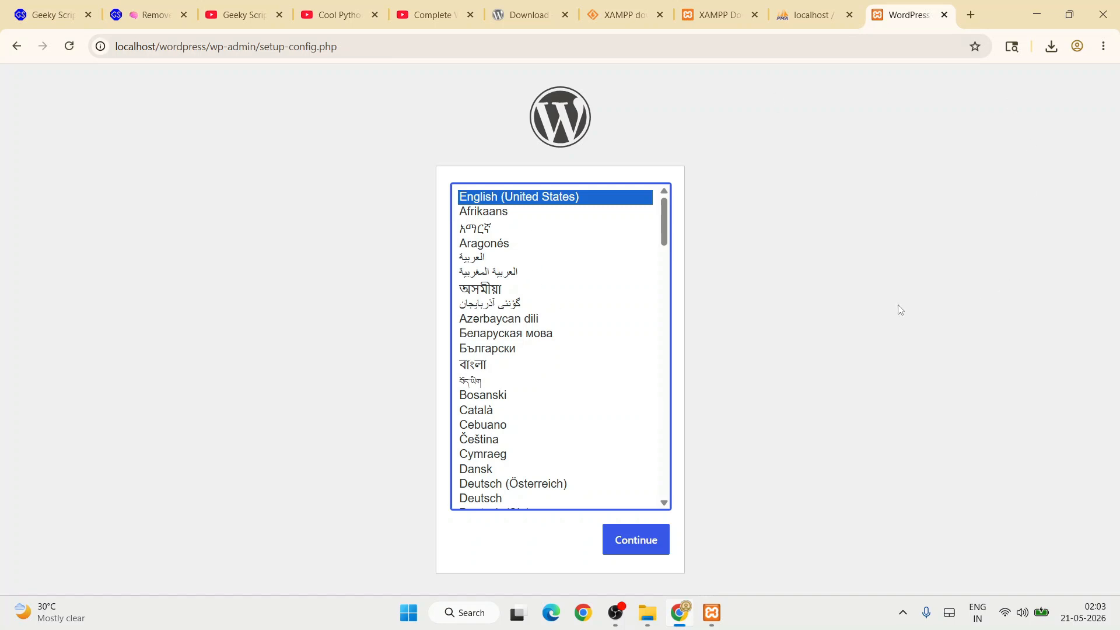
scroll(589, 356, down, 5)
scroll(574, 397, up, 5)
click(645, 550)
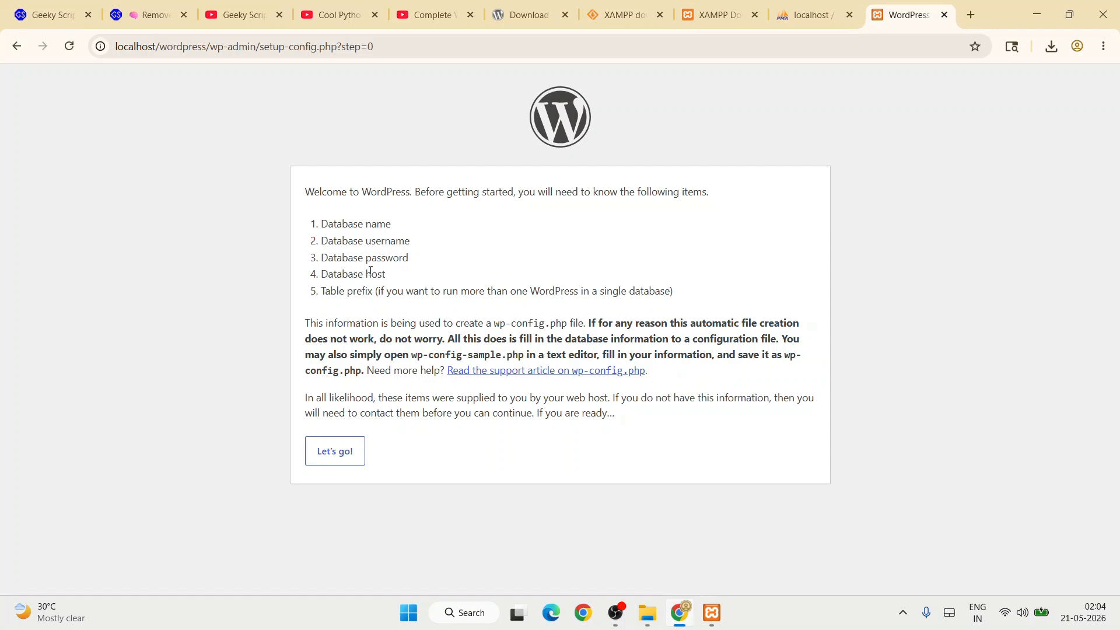
Submit database name wordpress, username root and an empty password to the setup.
click(336, 462)
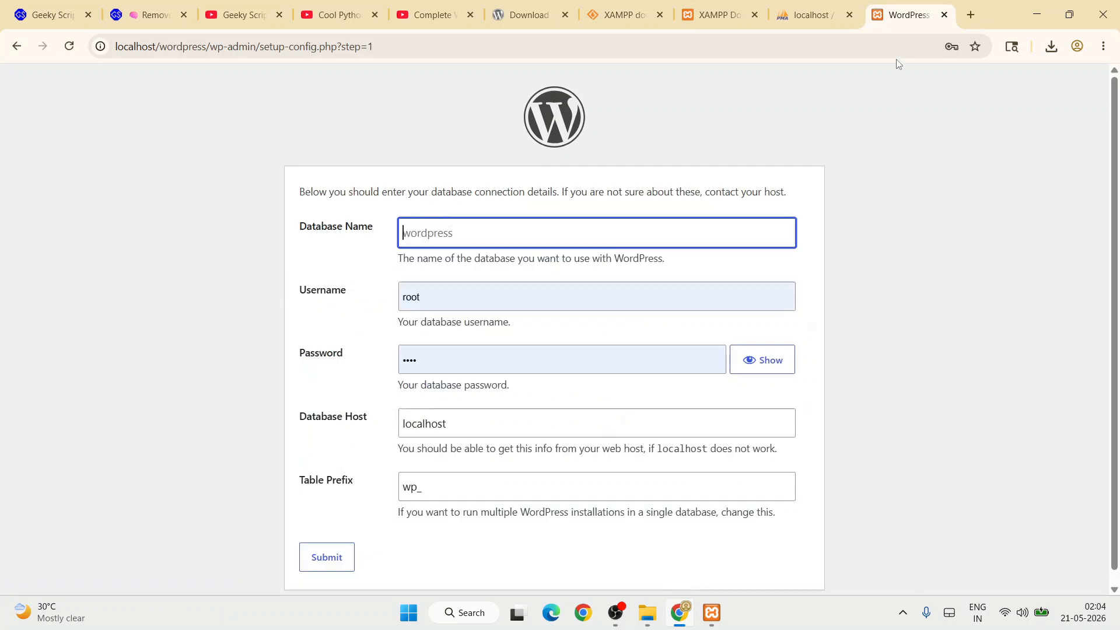
click(813, 14)
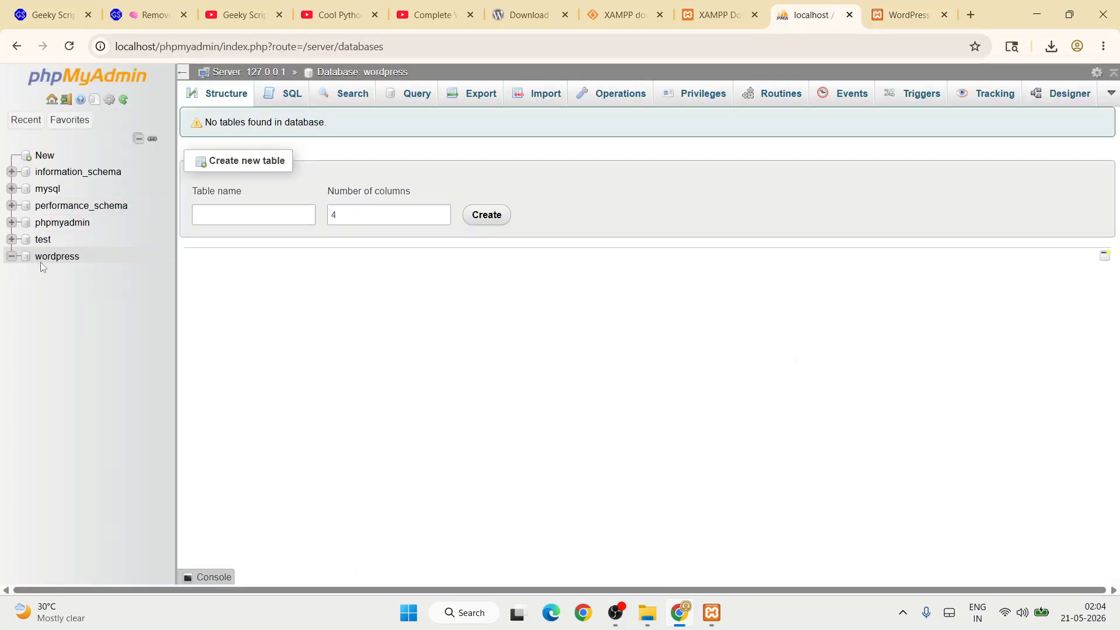
click(920, 18)
text(wordpress)
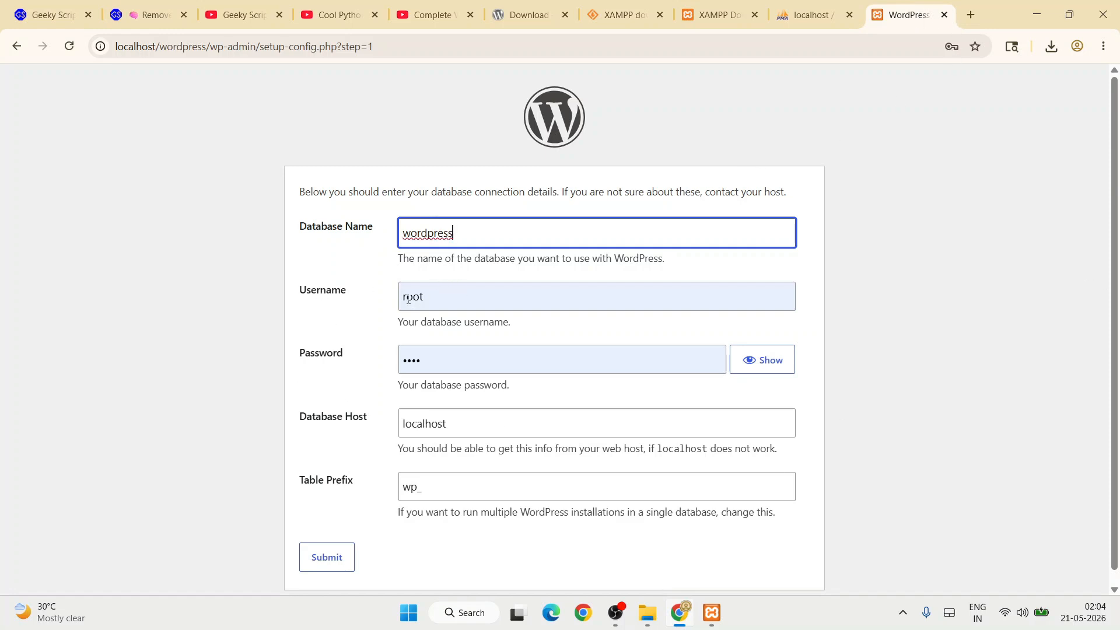
click(466, 357)
drag(466, 358, 375, 362)
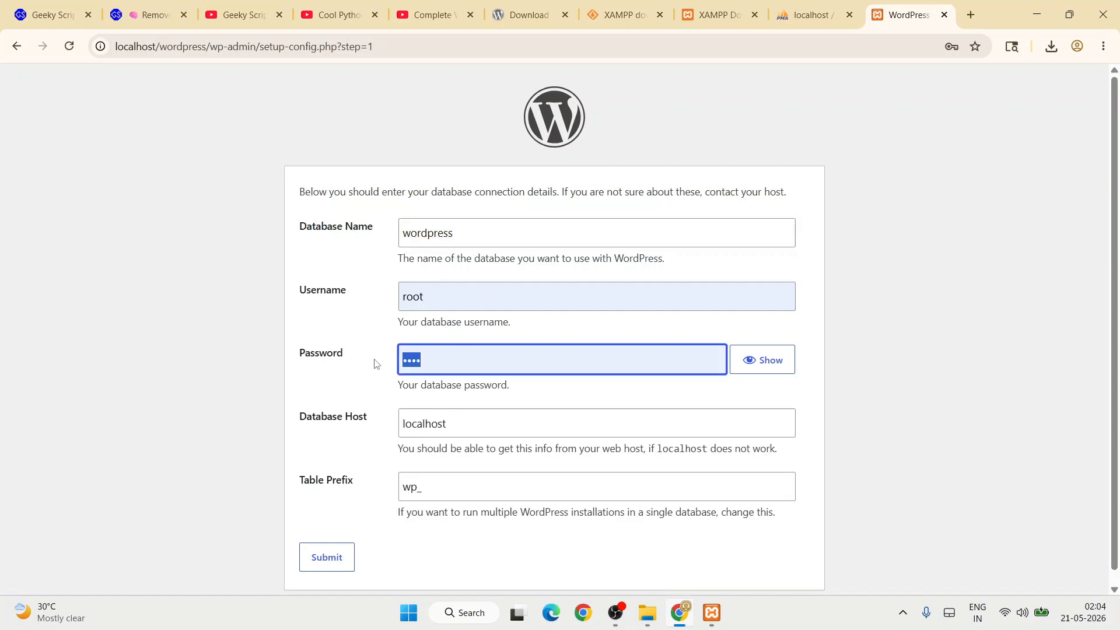
key(BackSpace)
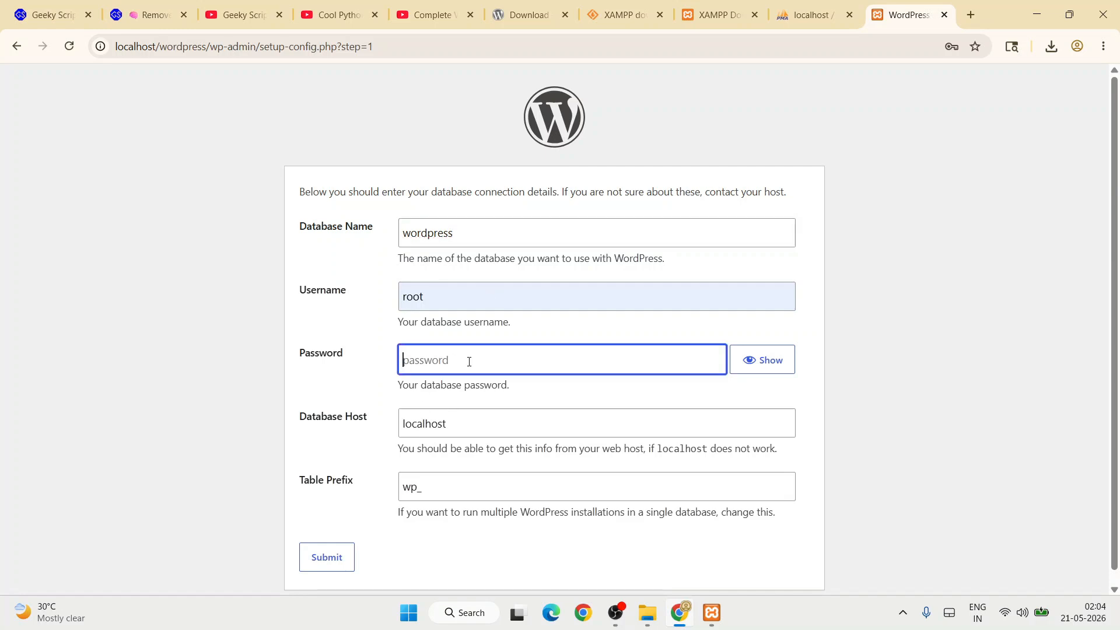
click(342, 561)
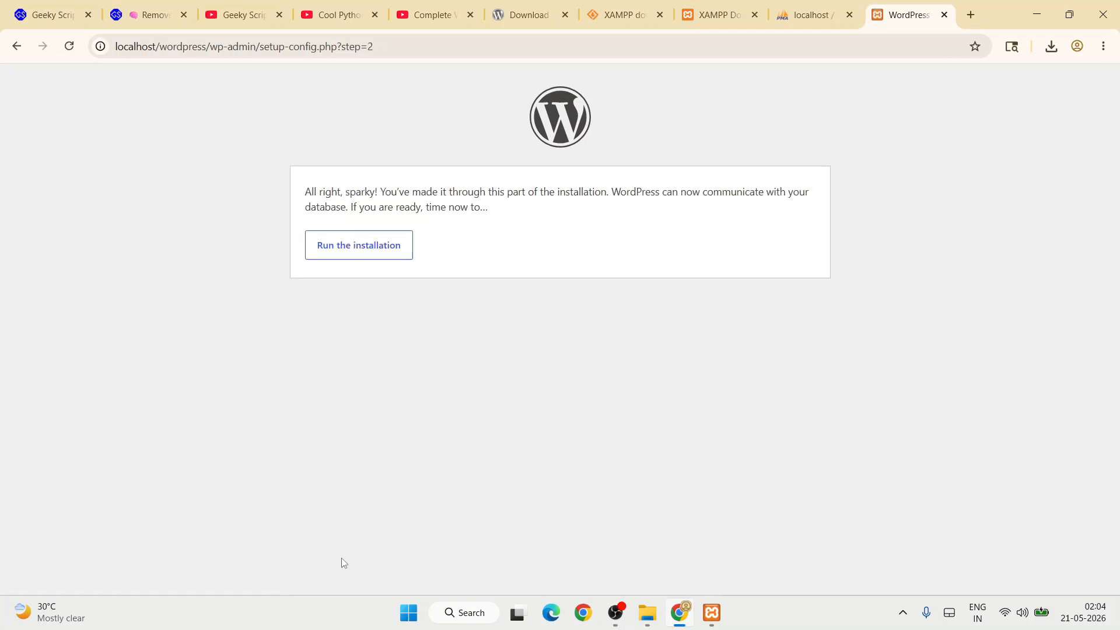
Start the installation and enter 'Demo Website' as the Site Title.
drag(338, 192, 539, 209)
click(542, 212)
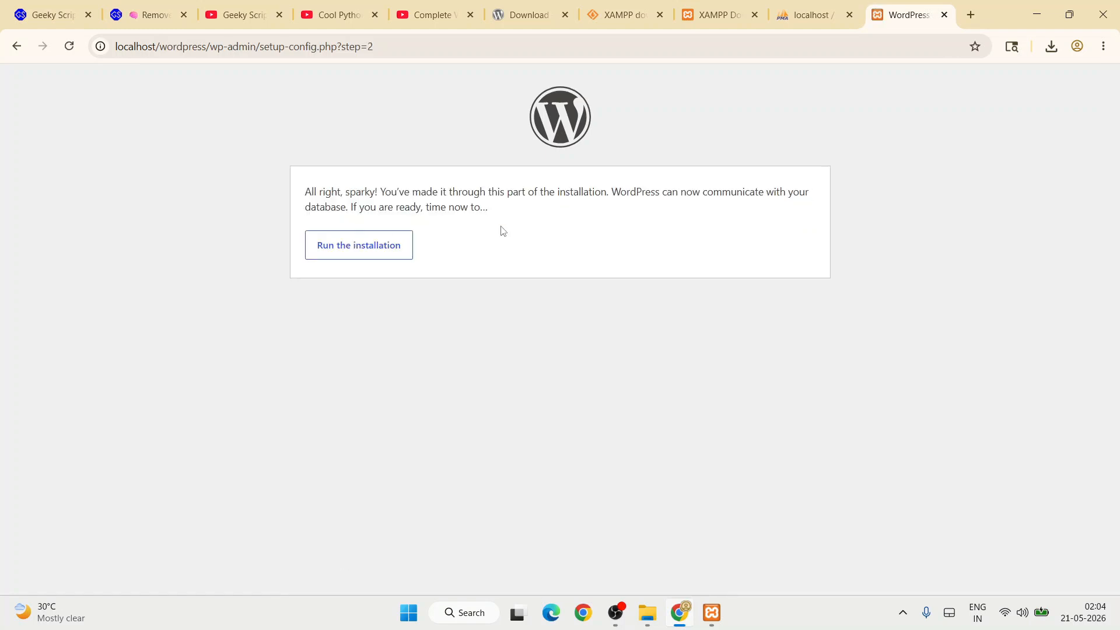
click(364, 260)
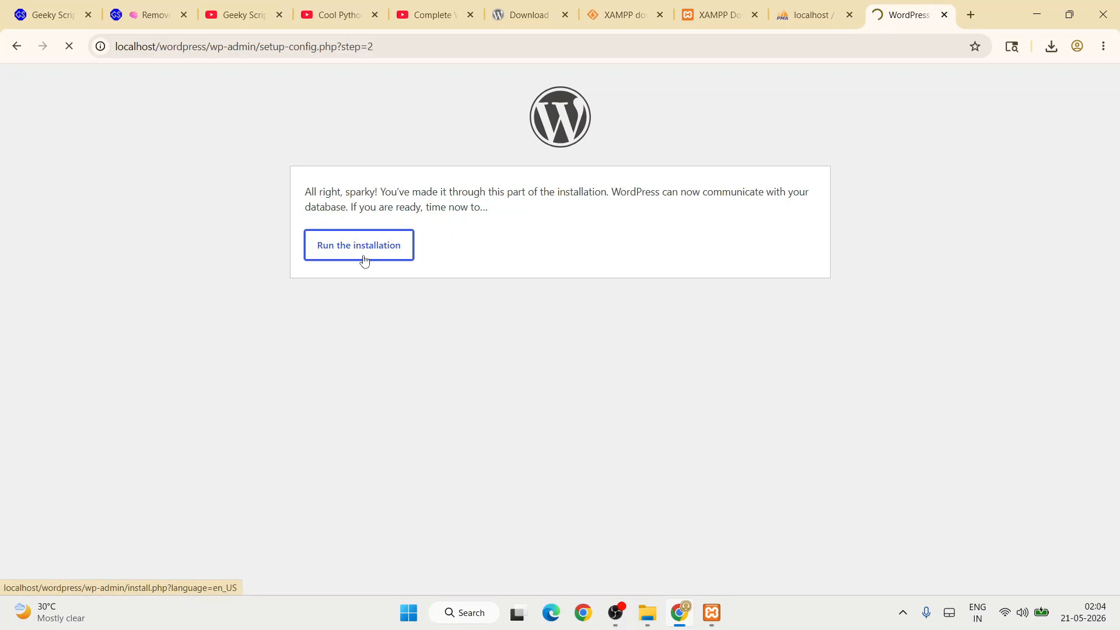
scroll(535, 237, down, 3)
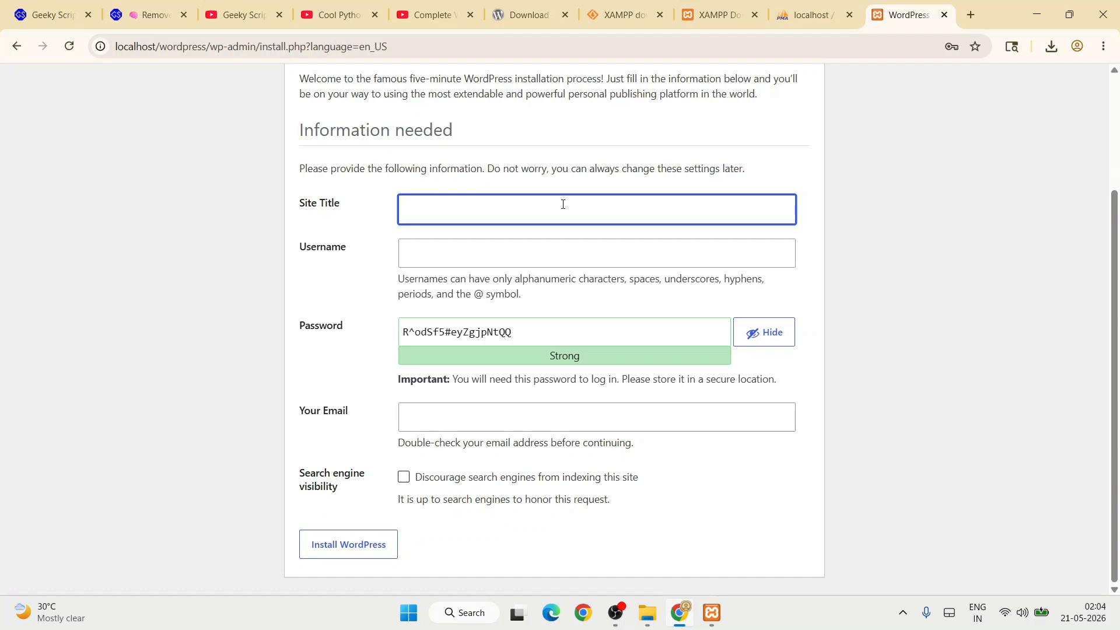
text(Demo Website)
Set the admin username and a short password, accept the weak password, and submit.
click(502, 251)
text(root)
drag(548, 333, 402, 341)
text(roo)
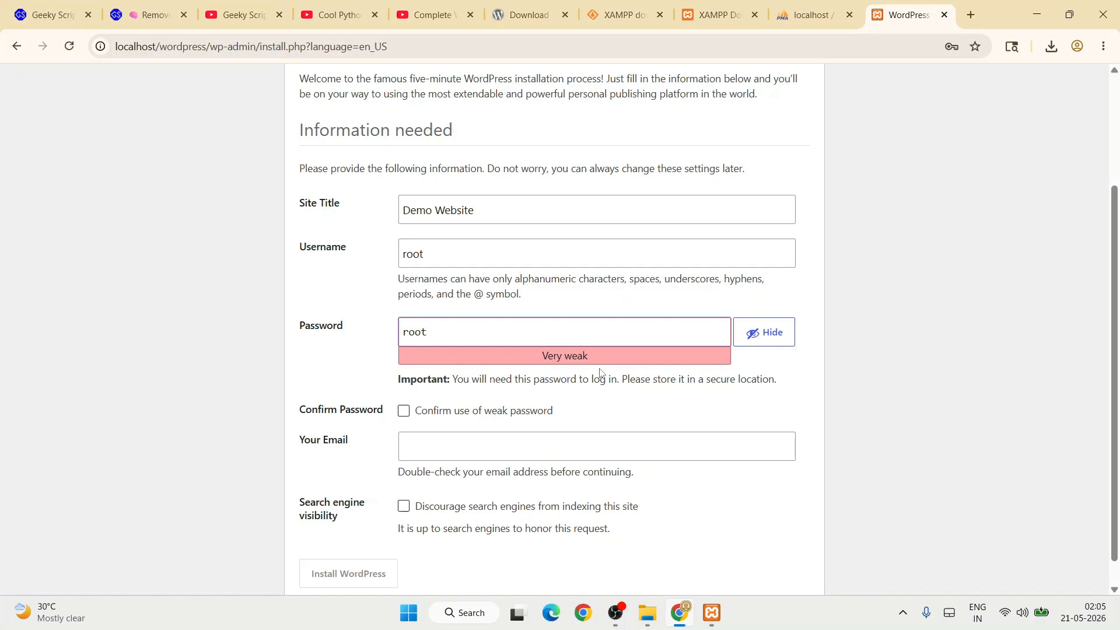
scroll(601, 371, down, 1)
click(404, 381)
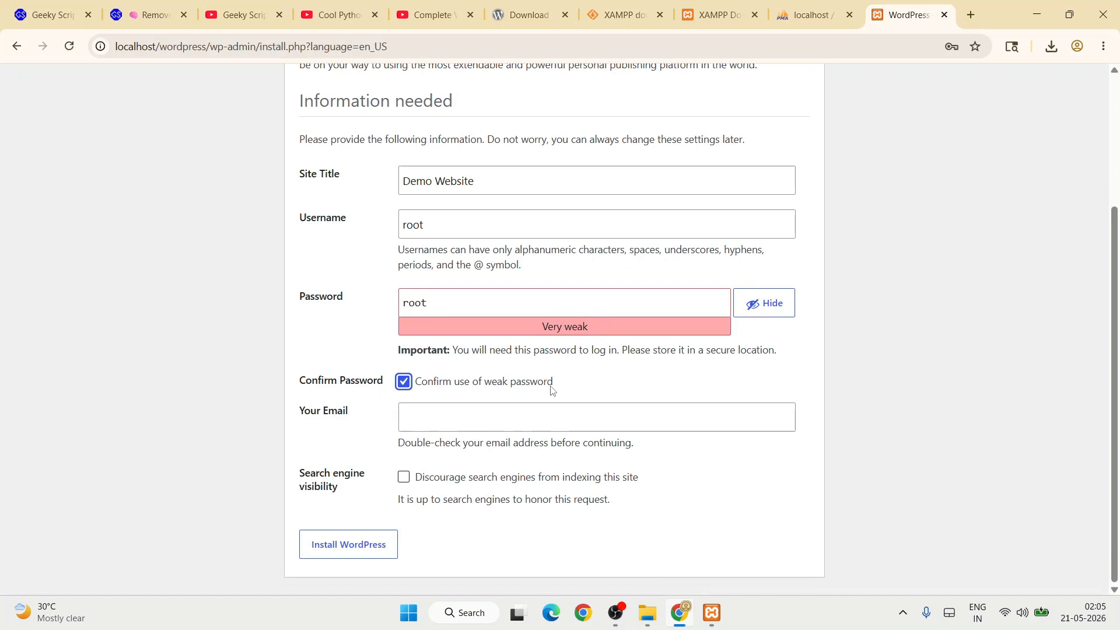
click(335, 555)
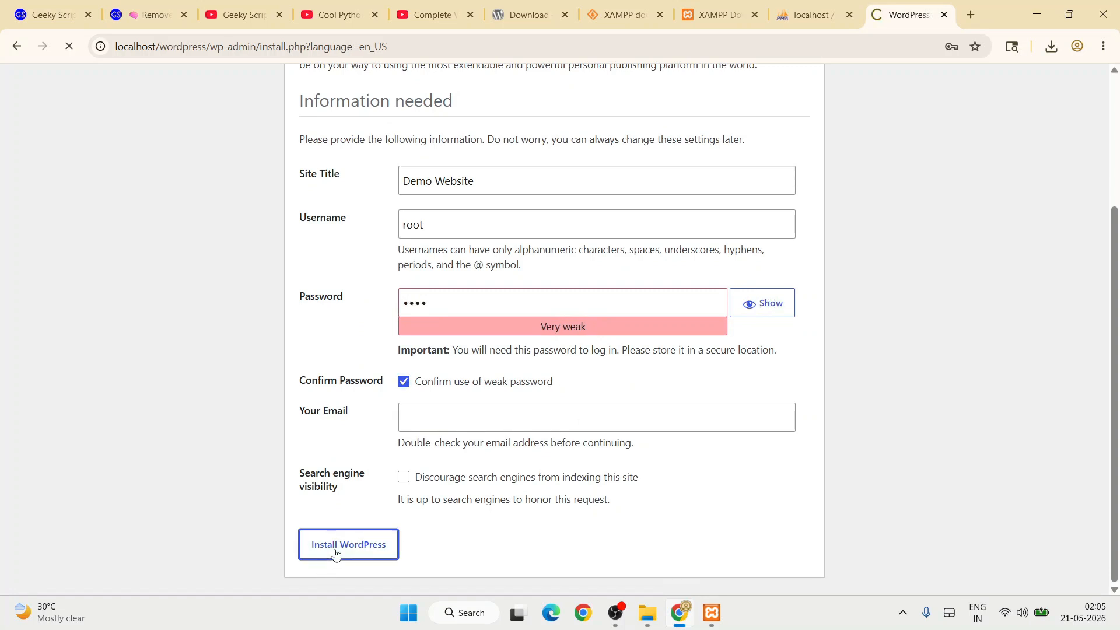
Re-confirm the weak password, add the admin email address, and install WordPress.
scroll(335, 554, down, 2)
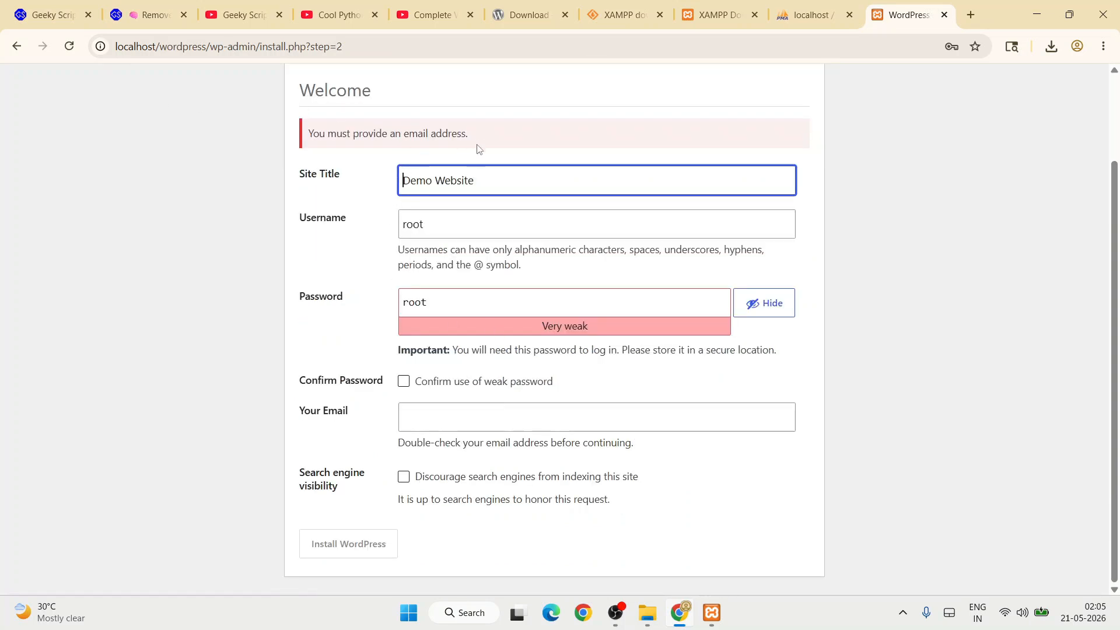
click(439, 385)
click(446, 415)
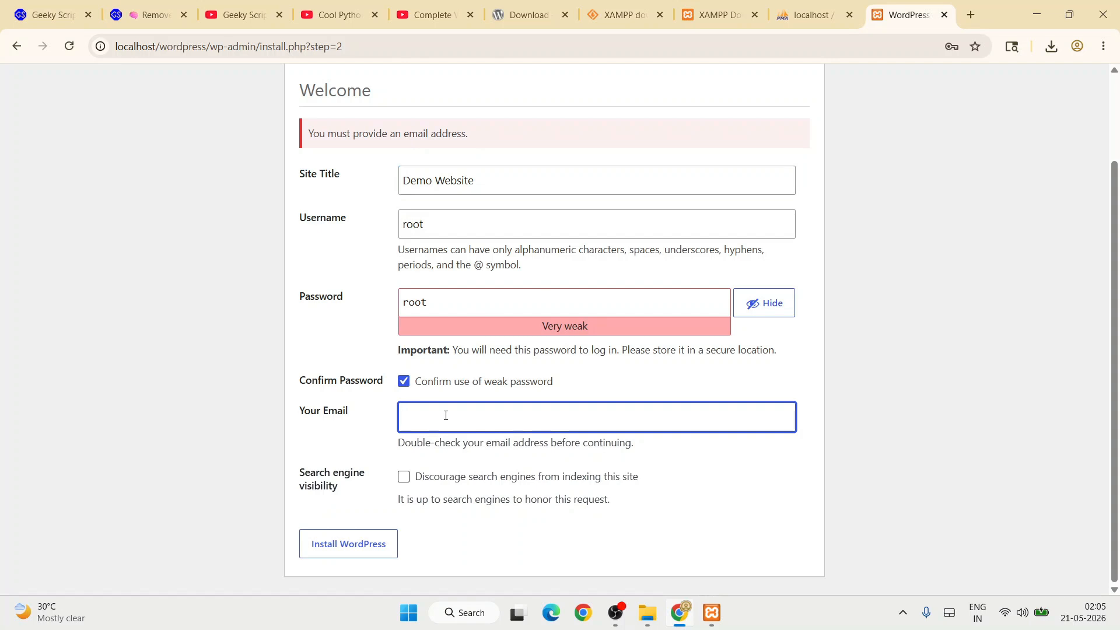
text(example@gmail.com)
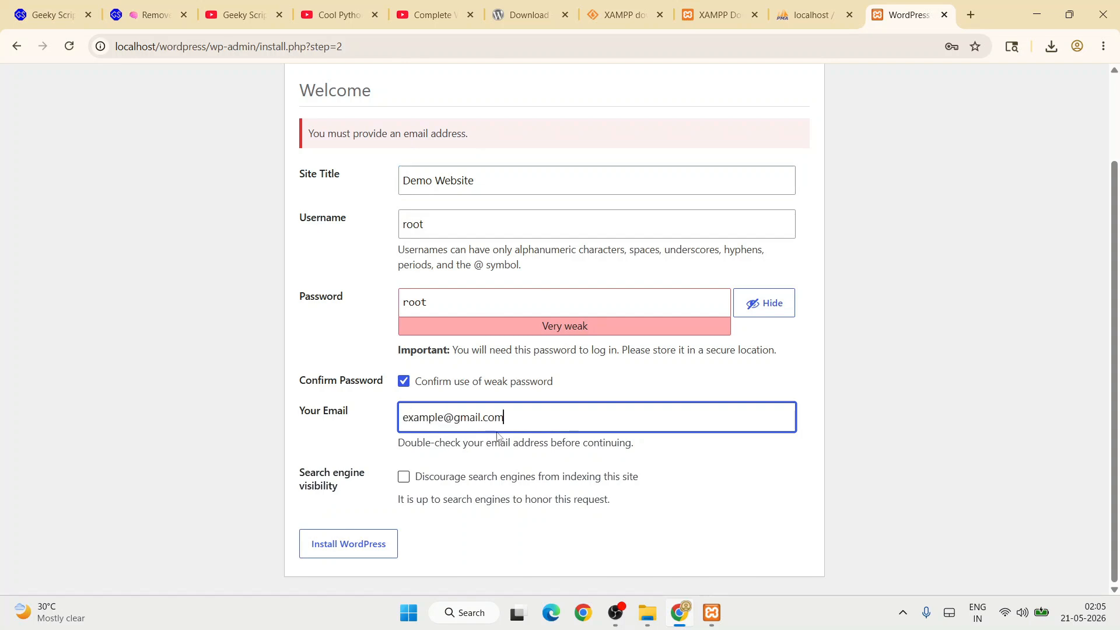
click(332, 545)
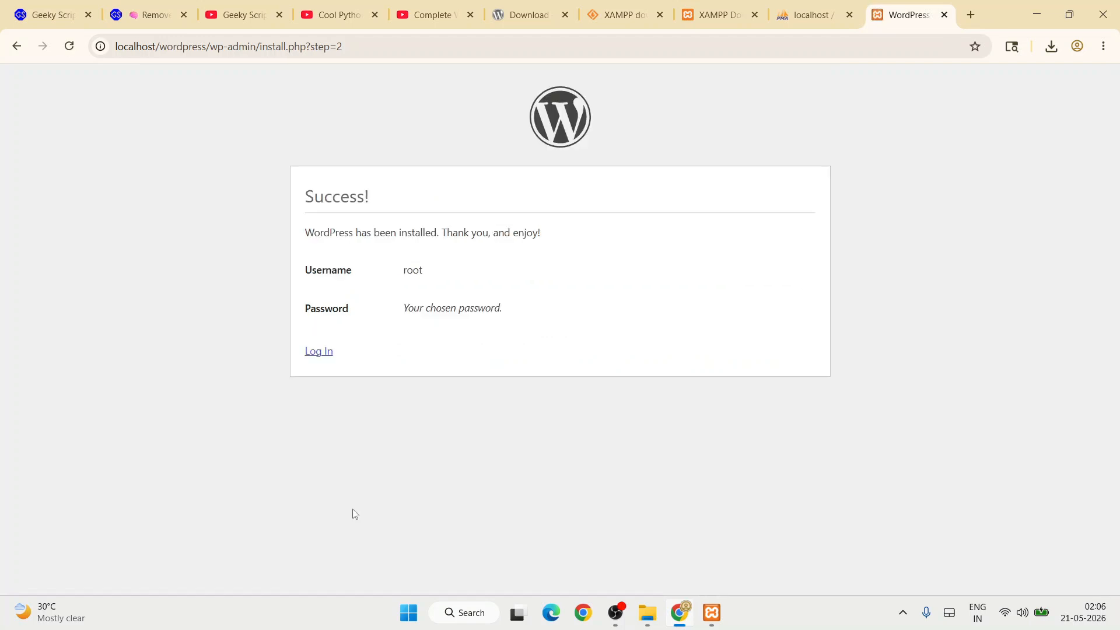
Log in to Demo Website with the autofilled admin credentials and Remember Me ticked.
drag(318, 231, 807, 244)
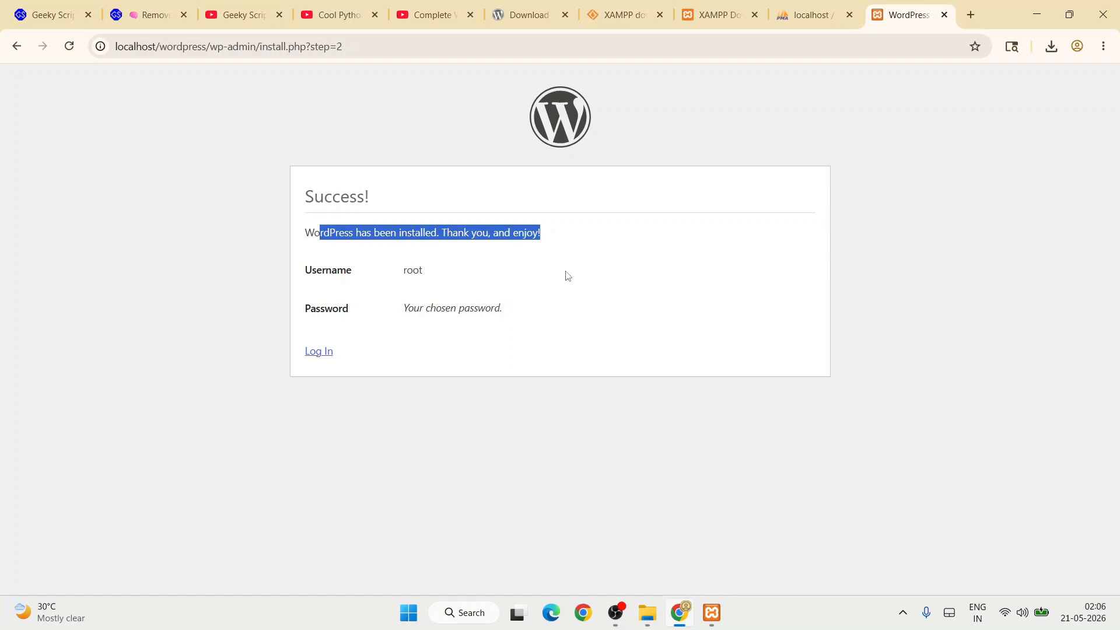
click(612, 270)
click(322, 352)
drag(510, 257, 335, 252)
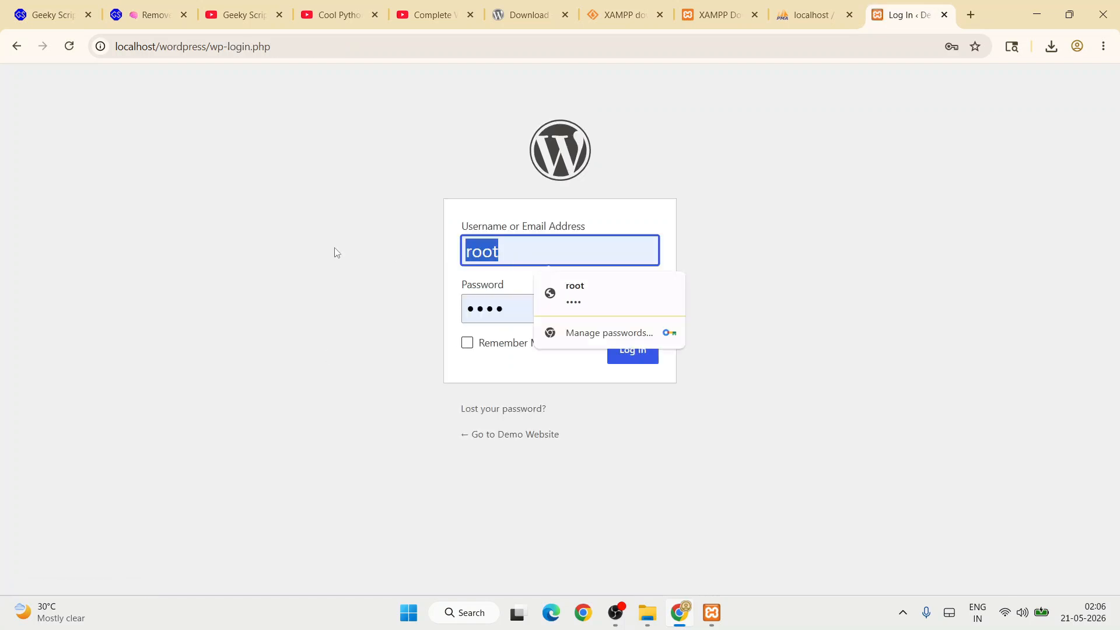
click(513, 318)
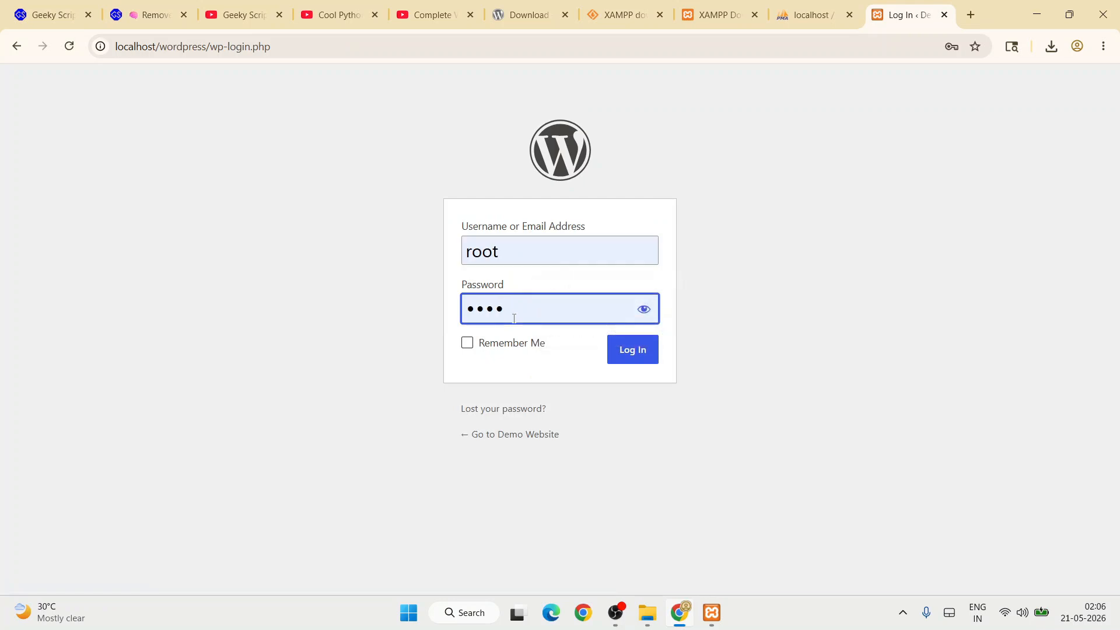
click(496, 336)
click(467, 344)
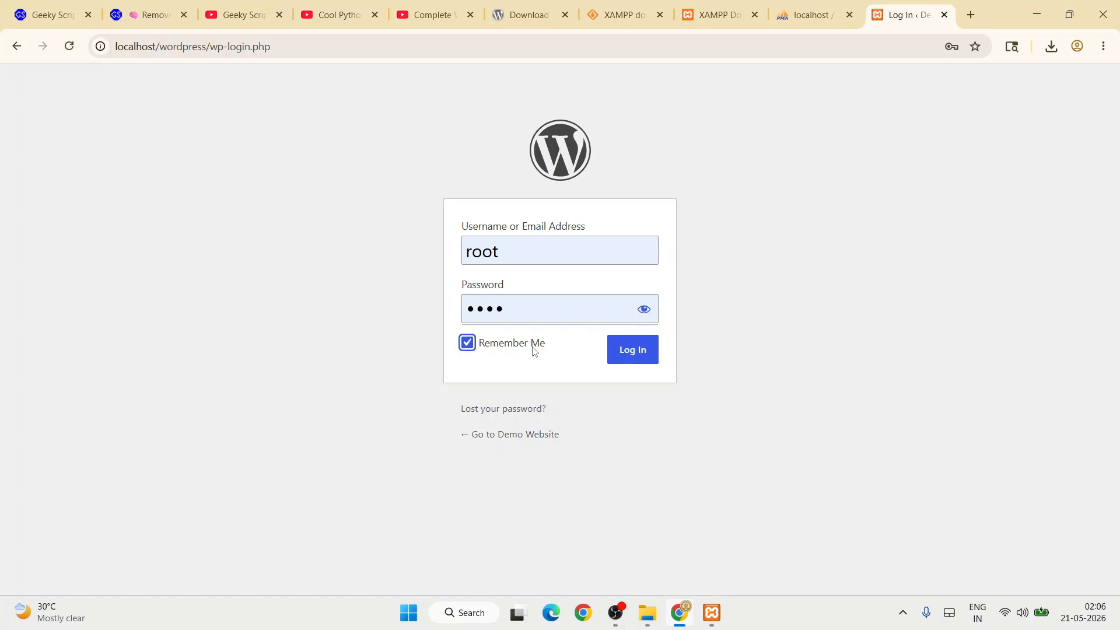
click(639, 360)
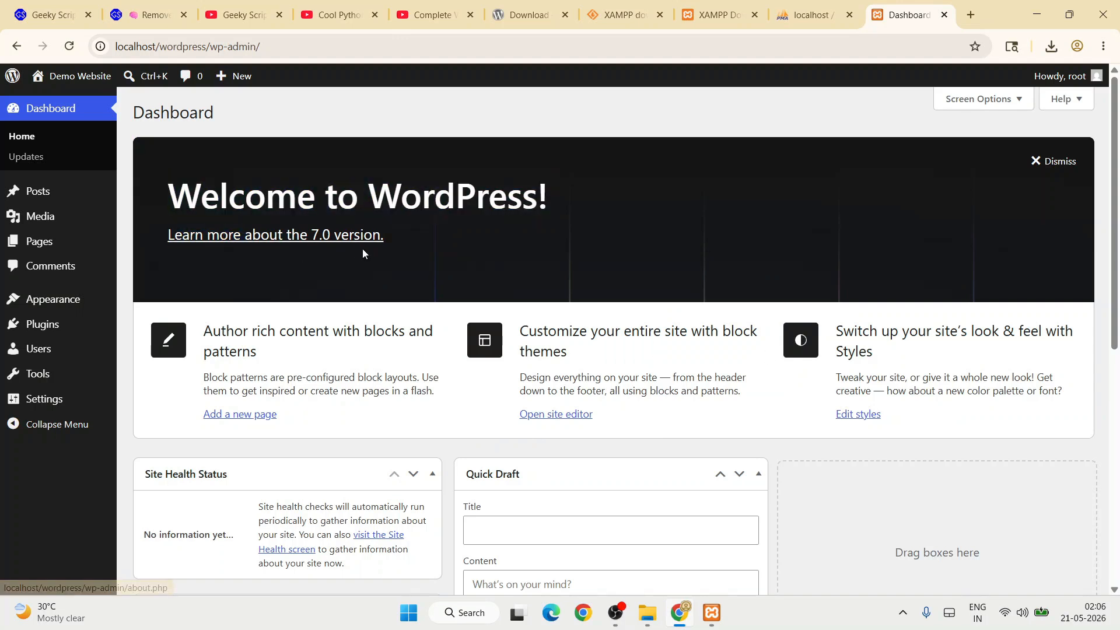
Go to Appearance > Themes and open the Add Theme page.
drag(397, 248, 415, 243)
click(436, 245)
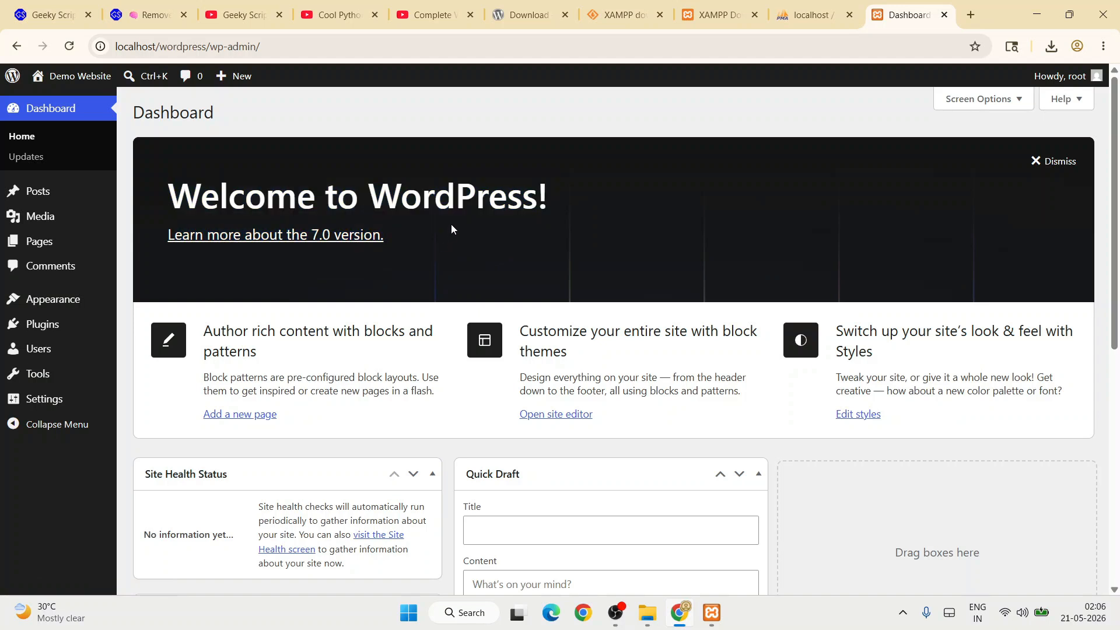
mouse_move(35, 301)
click(149, 308)
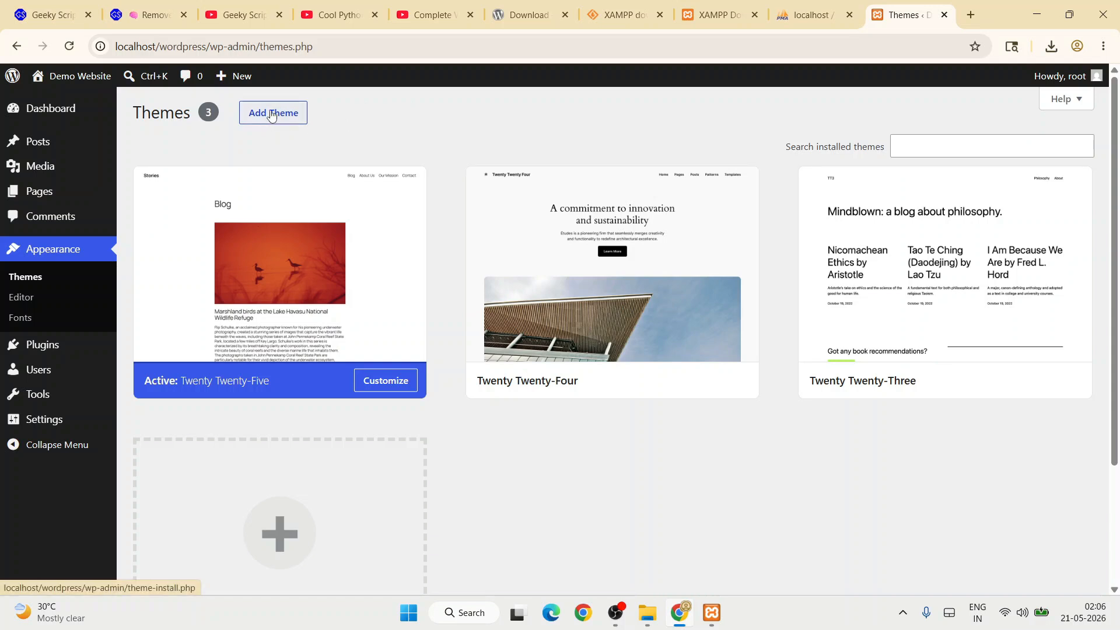
click(271, 116)
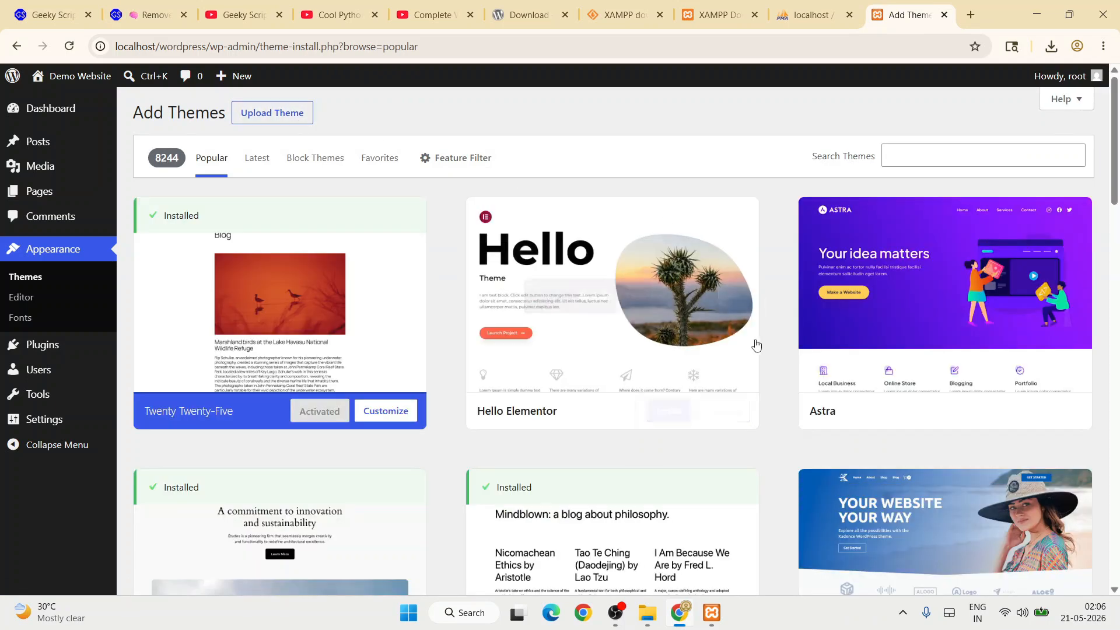
Scroll through the Popular themes grid, then return to the YouTube tutorial playlist.
mouse_move(1047, 341)
scroll(1045, 346, down, 10)
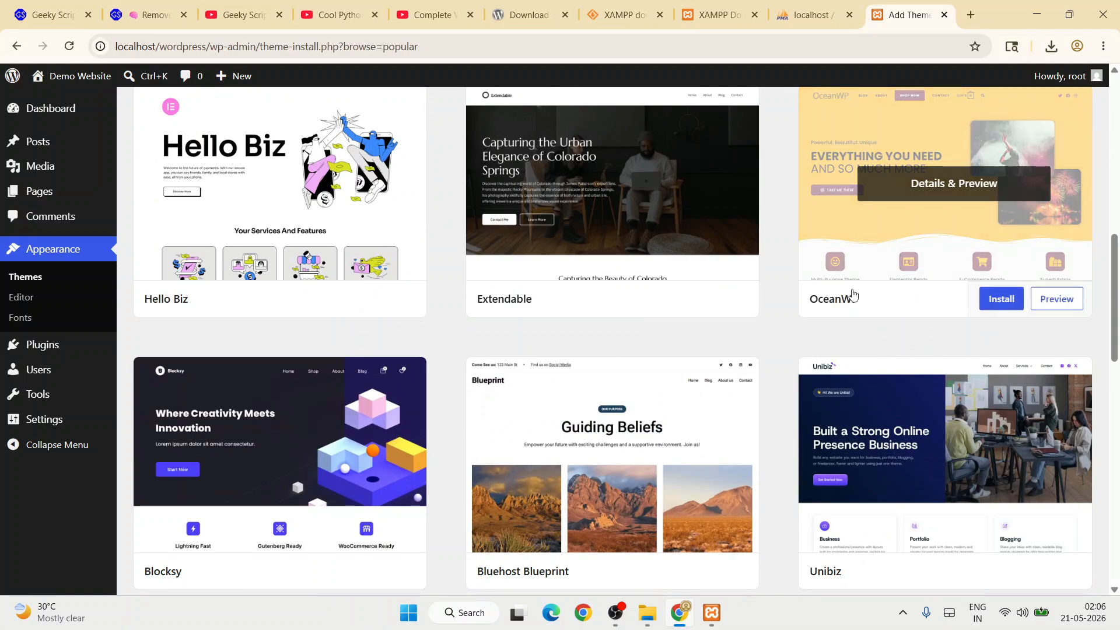
scroll(851, 295, down, 3)
scroll(933, 445, up, 6)
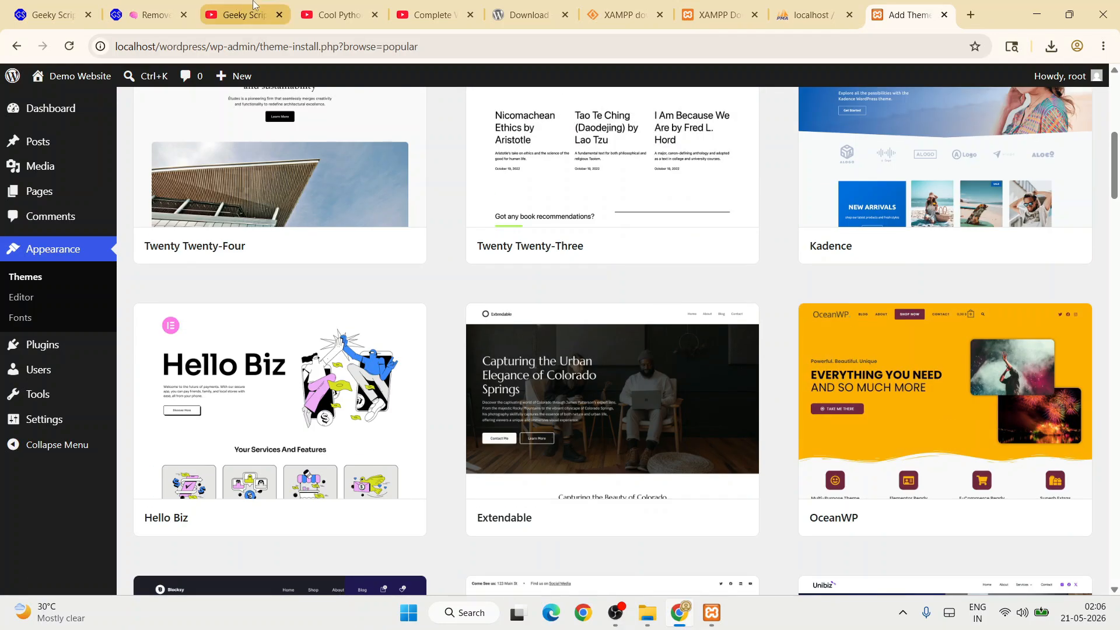
click(239, 15)
click(402, 7)
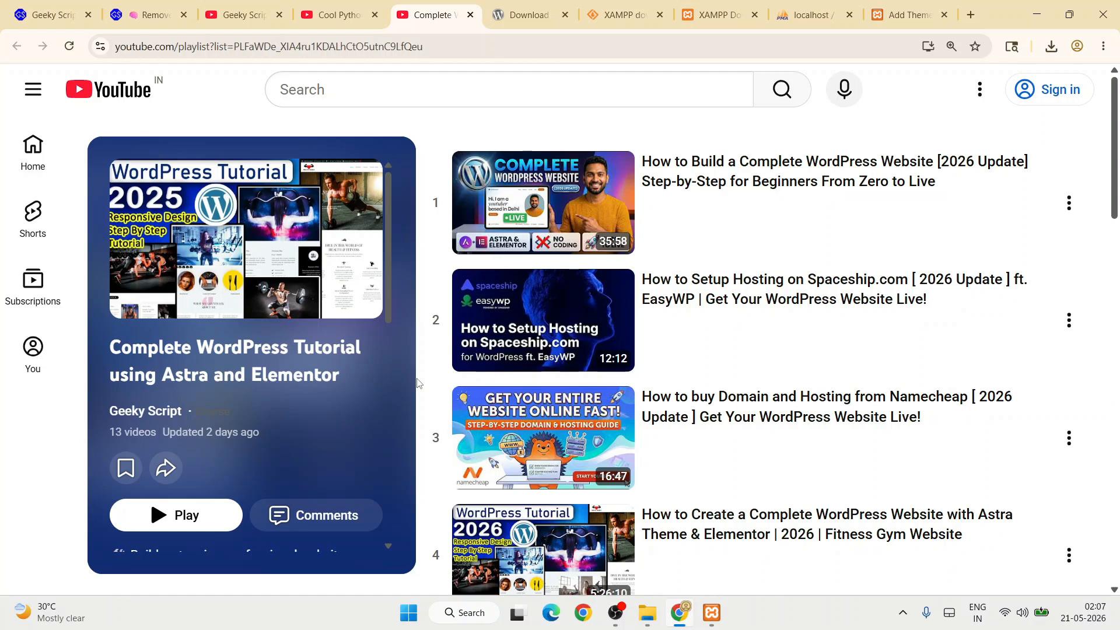
Scroll through the WordPress tutorial playlist on YouTube.
scroll(763, 282, down, 6)
scroll(763, 282, down, 2)
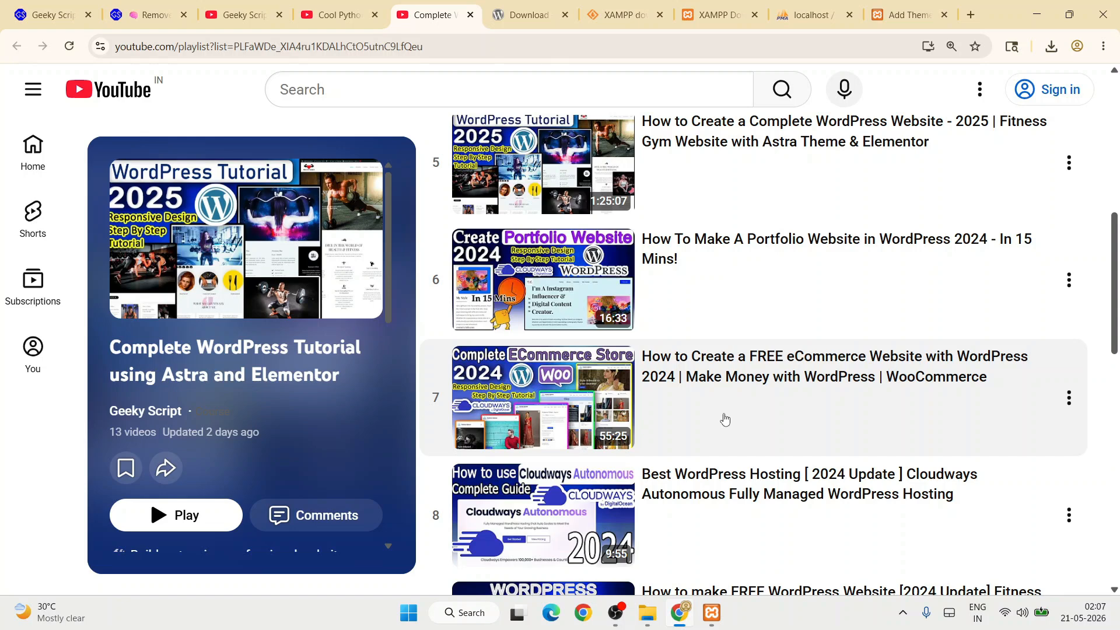
scroll(725, 419, up, 3)
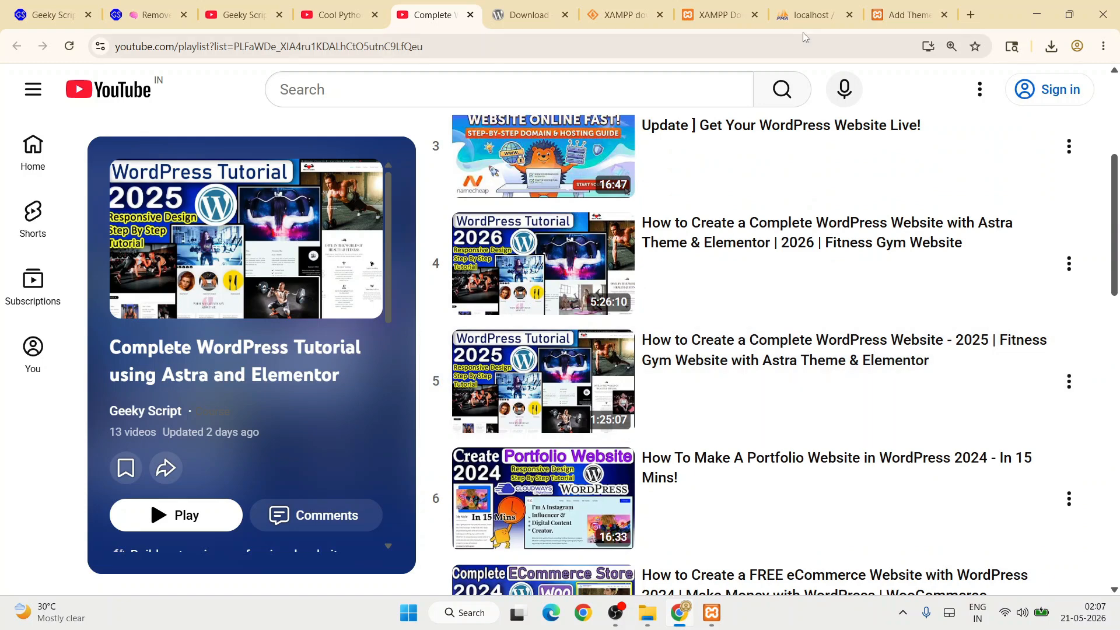
scroll(720, 232, up, 4)
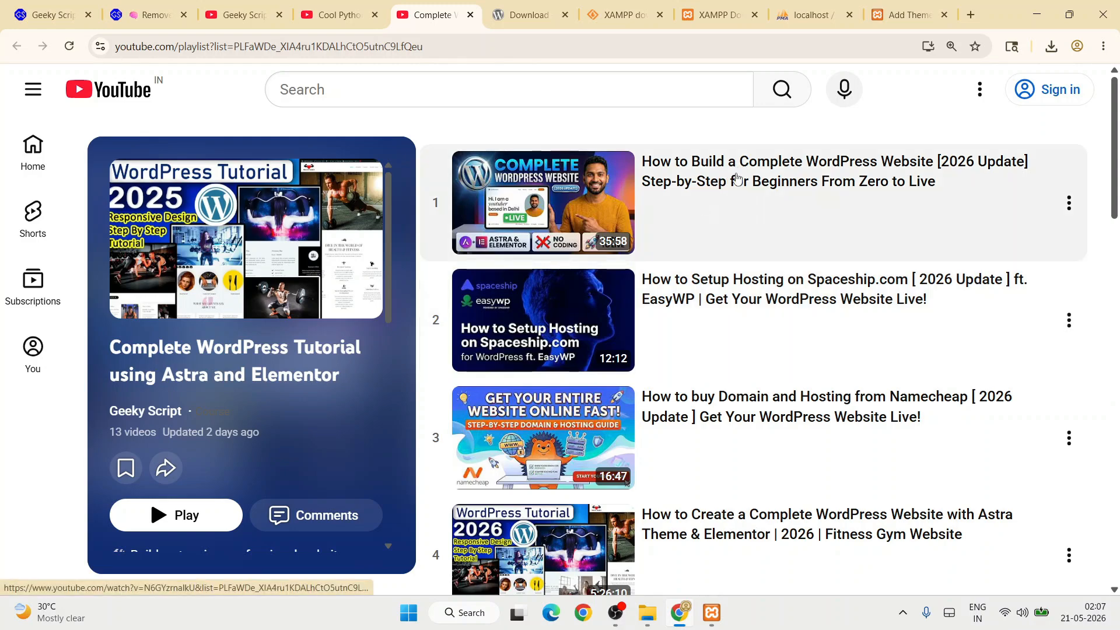
scroll(730, 231, down, 4)
scroll(731, 230, down, 8)
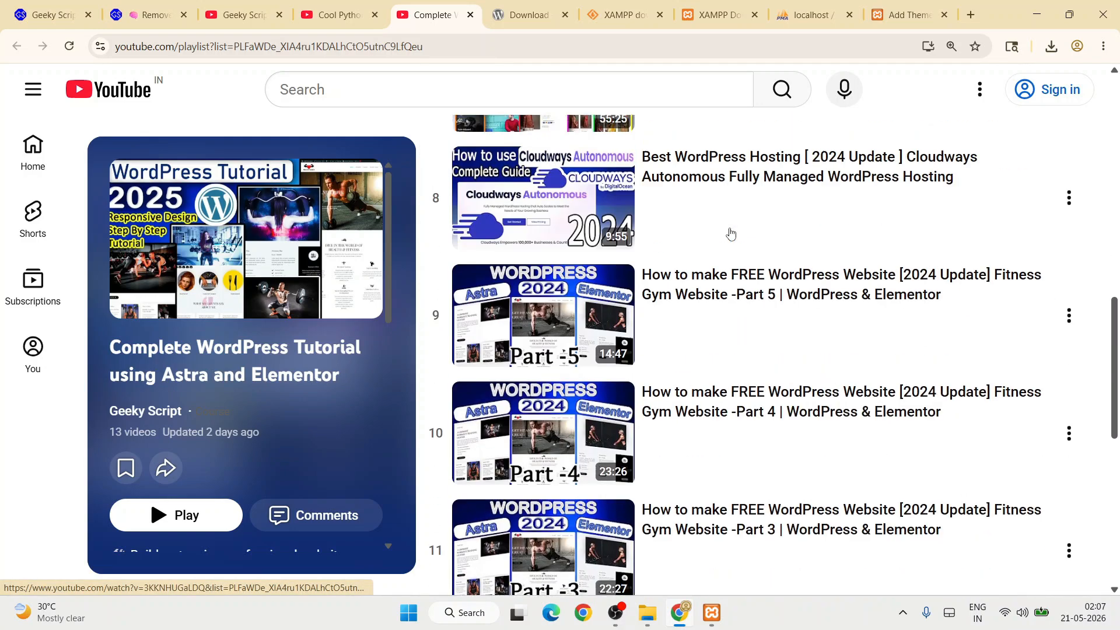
scroll(730, 232, up, 6)
scroll(731, 233, up, 5)
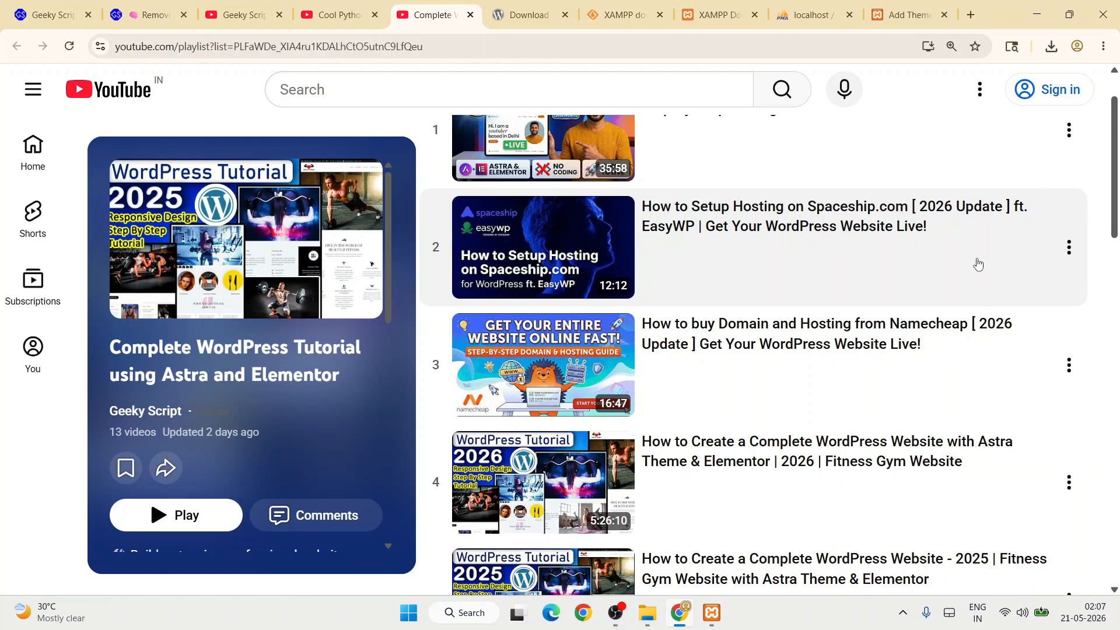
scroll(978, 265, up, 1)
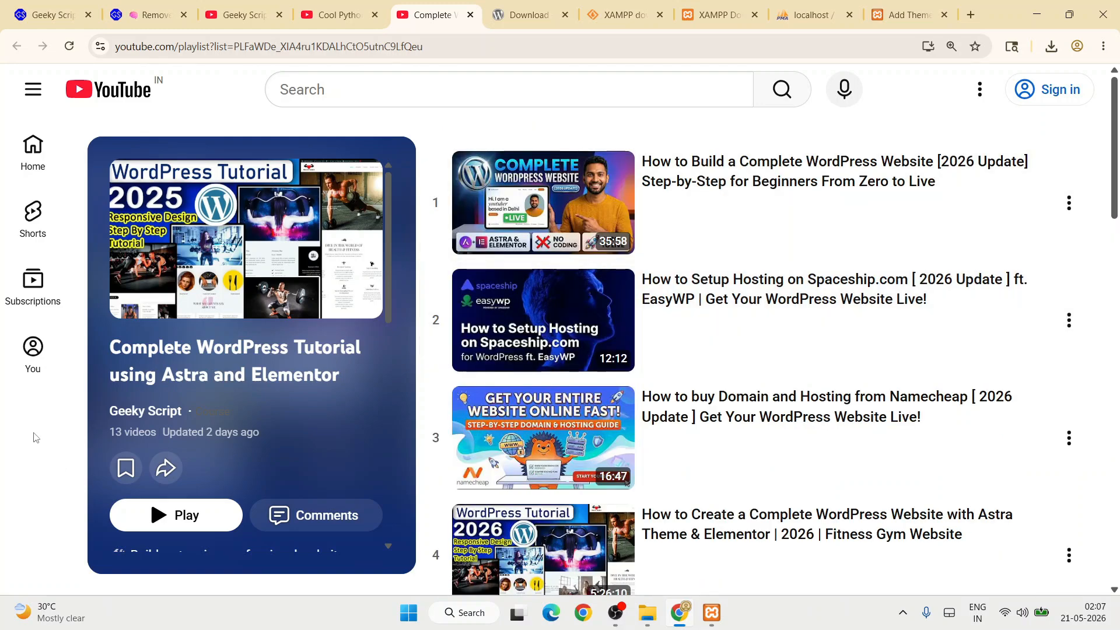
scroll(634, 300, down, 6)
scroll(634, 299, up, 5)
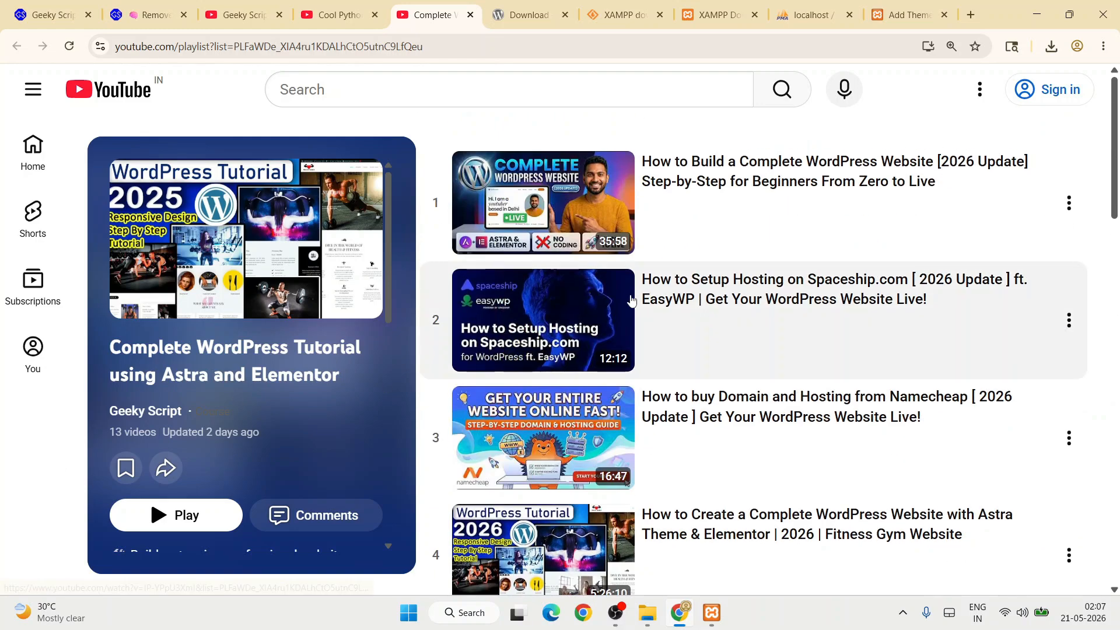
Recheck the popular Add Themes list, then show the Geeky Script channel's Videos page.
click(908, 3)
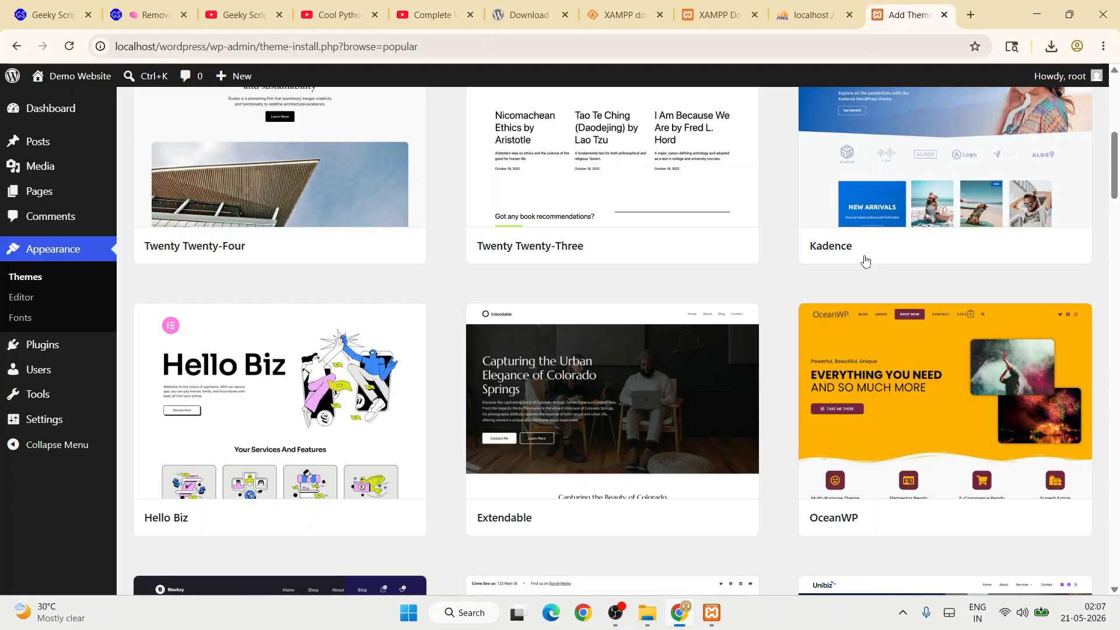
scroll(634, 349, up, 5)
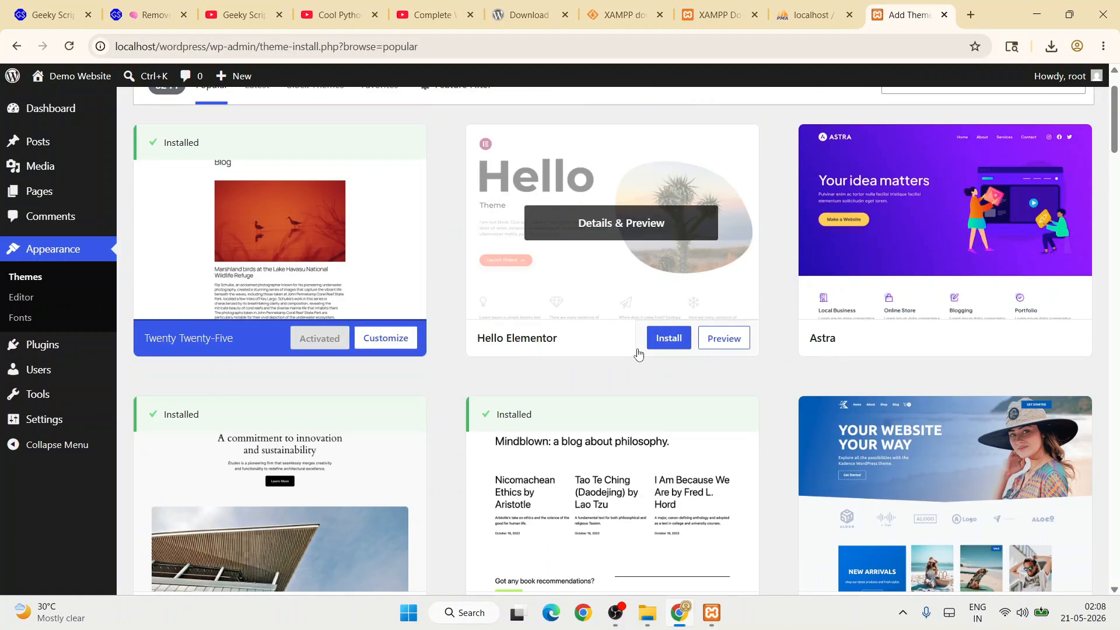
scroll(638, 352, up, 2)
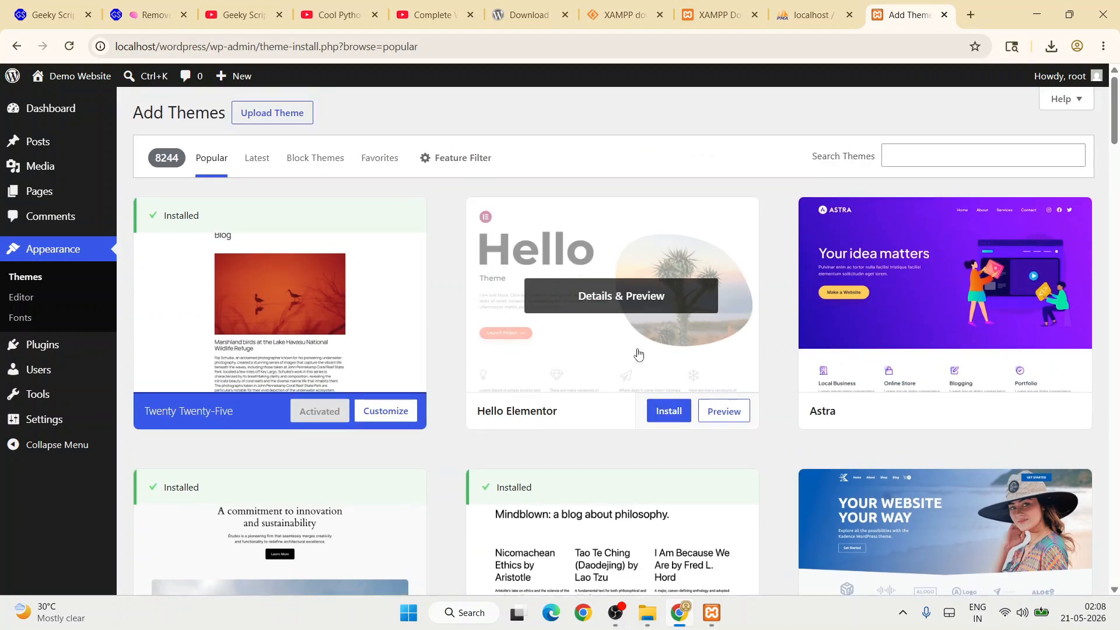
click(244, 15)
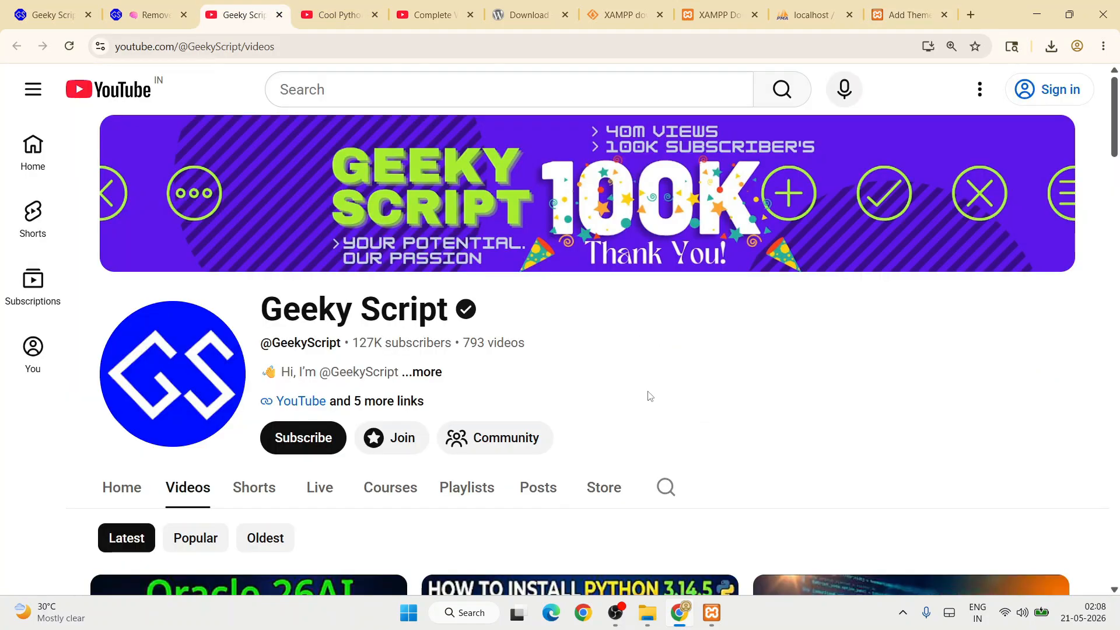